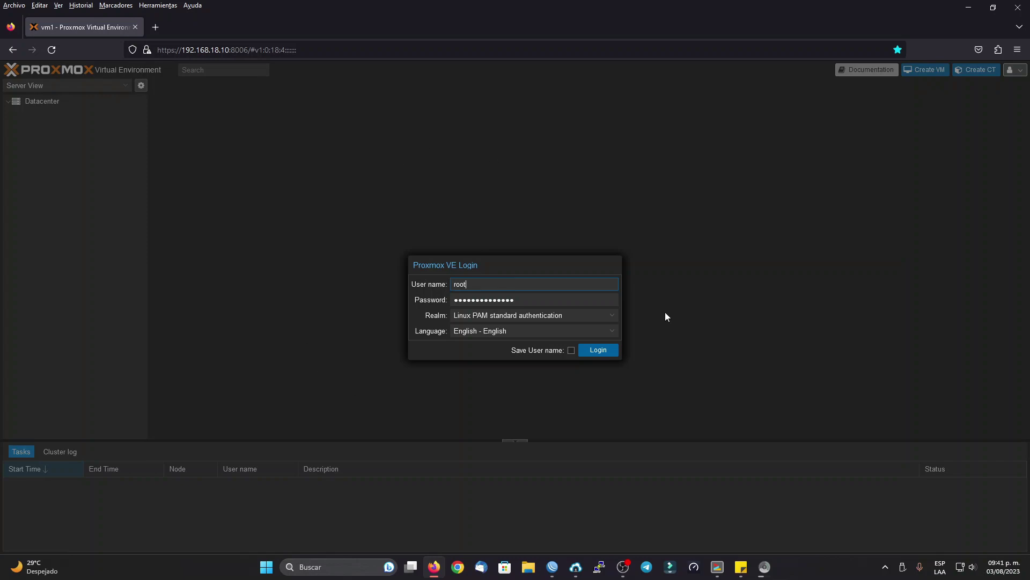
Log in to Proxmox VE as root, dismiss the notice shown after login and select the node vm1
click(598, 351)
click(515, 331)
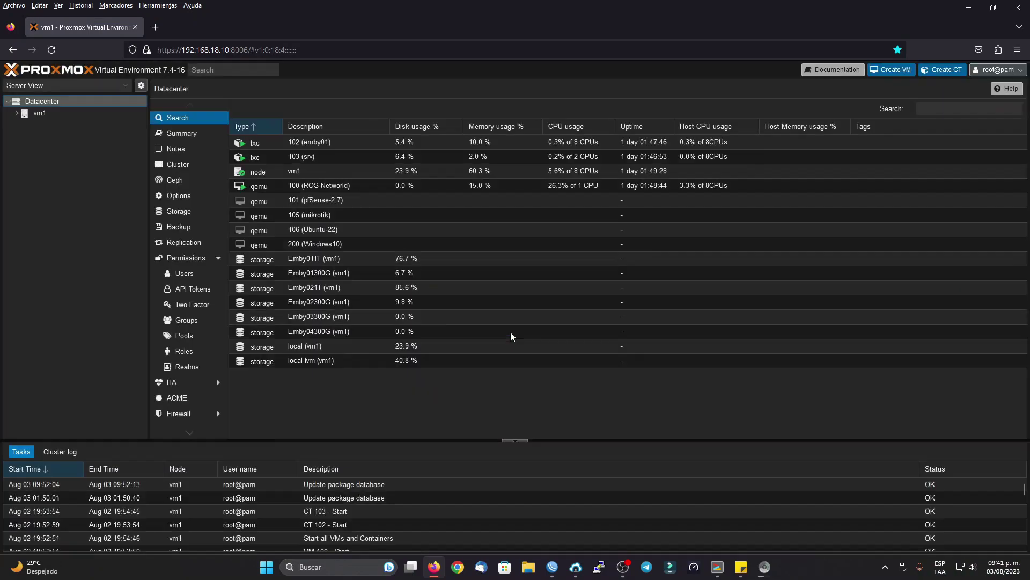
click(52, 114)
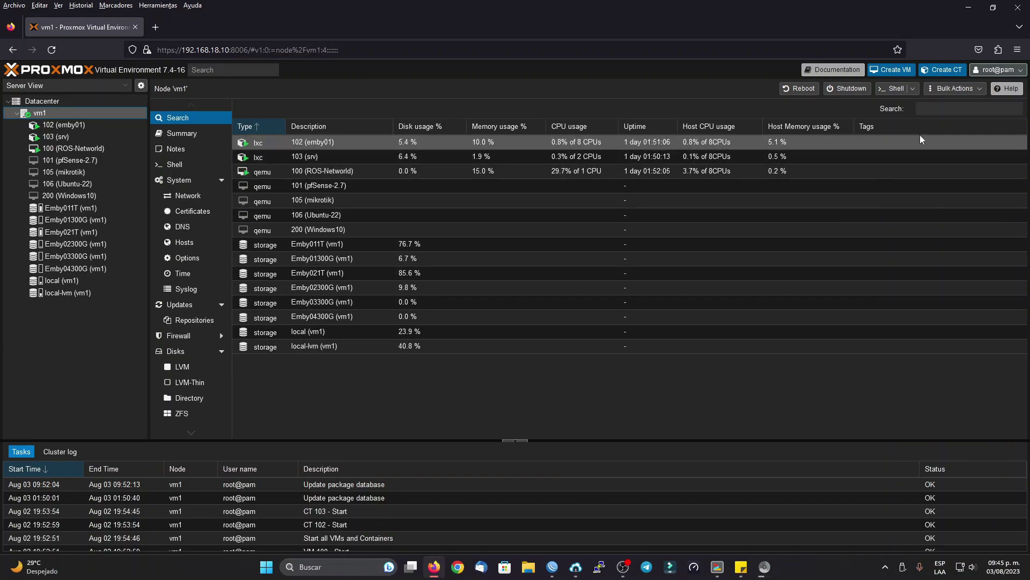
Start creating a virtual machine named CHR on vm1, with no installation media and a Linux guest OS
click(891, 74)
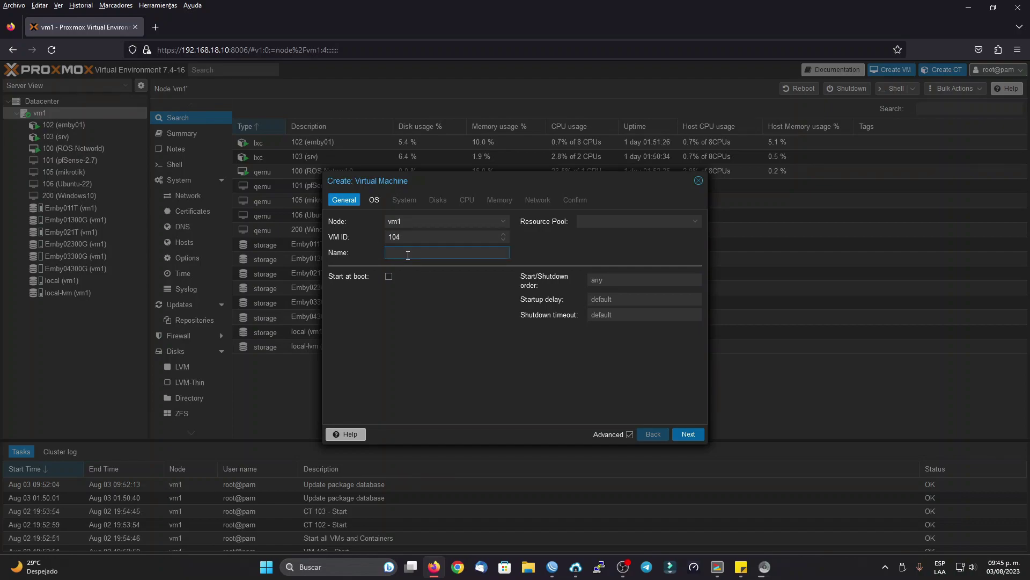
text(CHR)
click(688, 435)
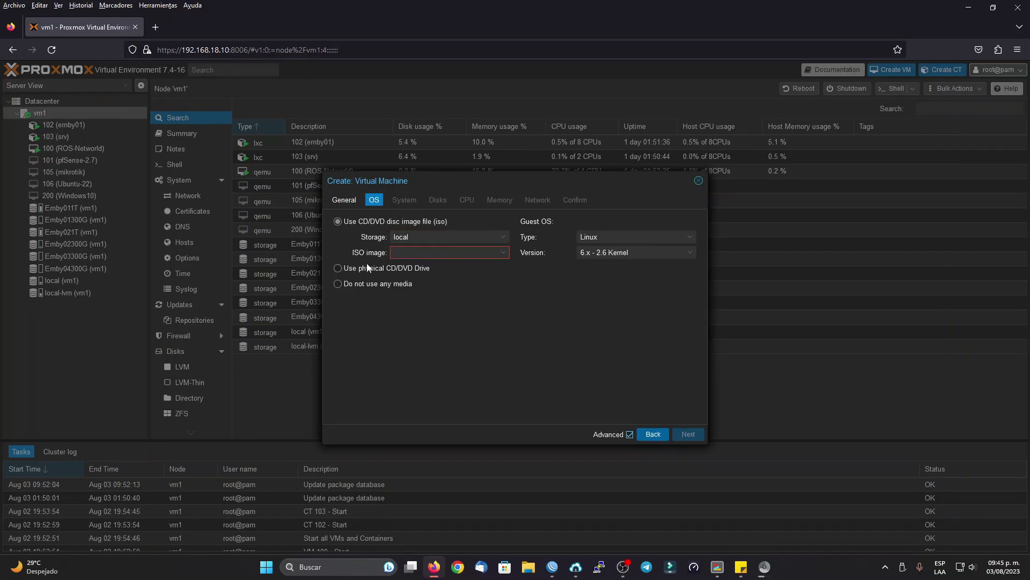
click(344, 285)
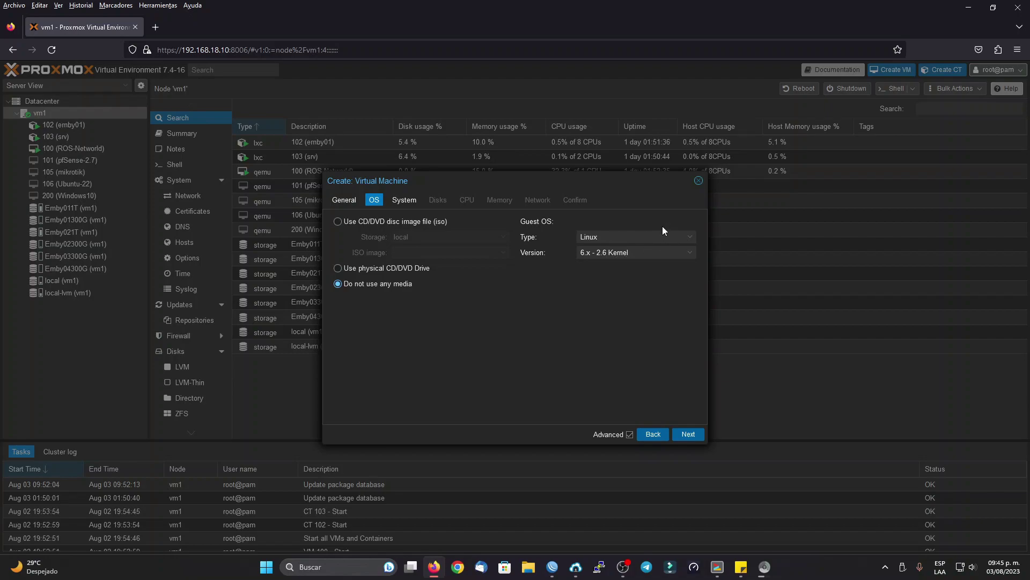
click(688, 435)
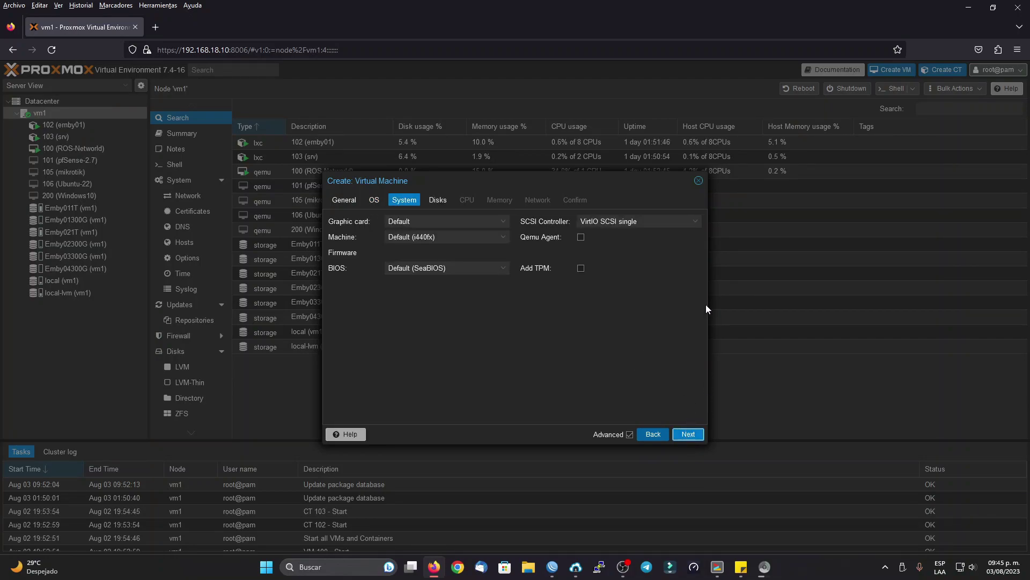
Keep the default system settings and remove the scsi0 disk so the virtual machine has no disks
click(687, 434)
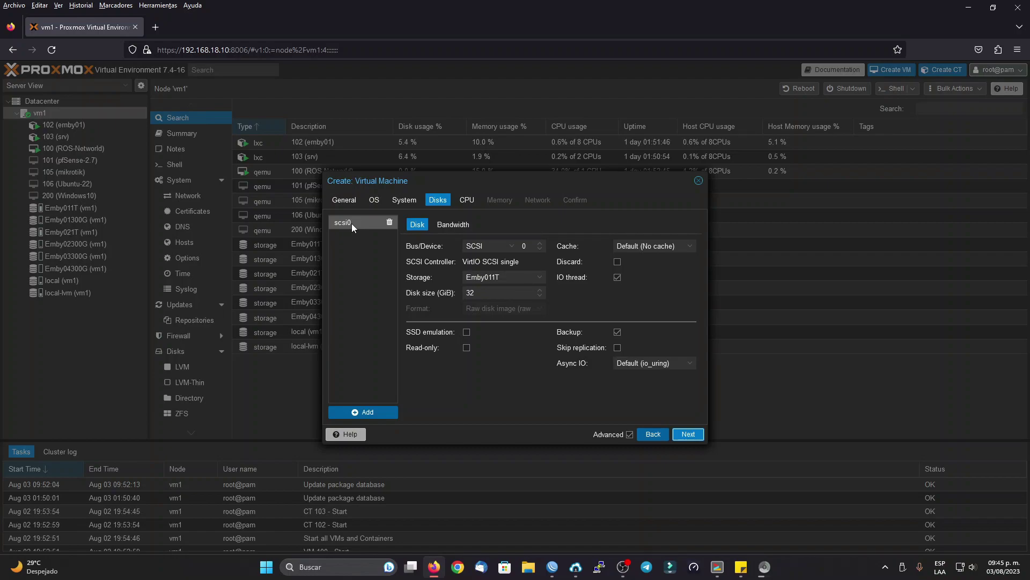
click(390, 223)
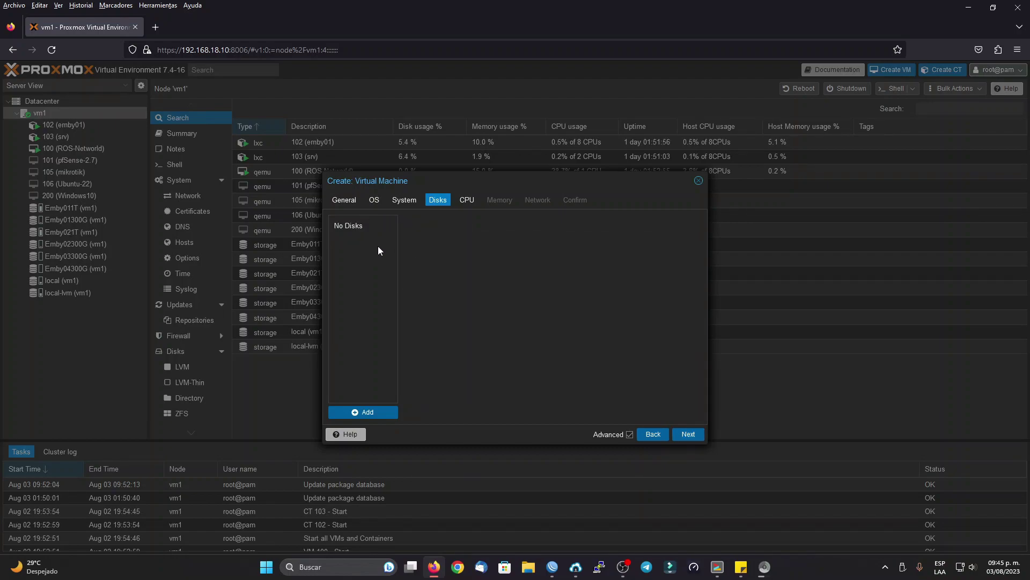
click(689, 435)
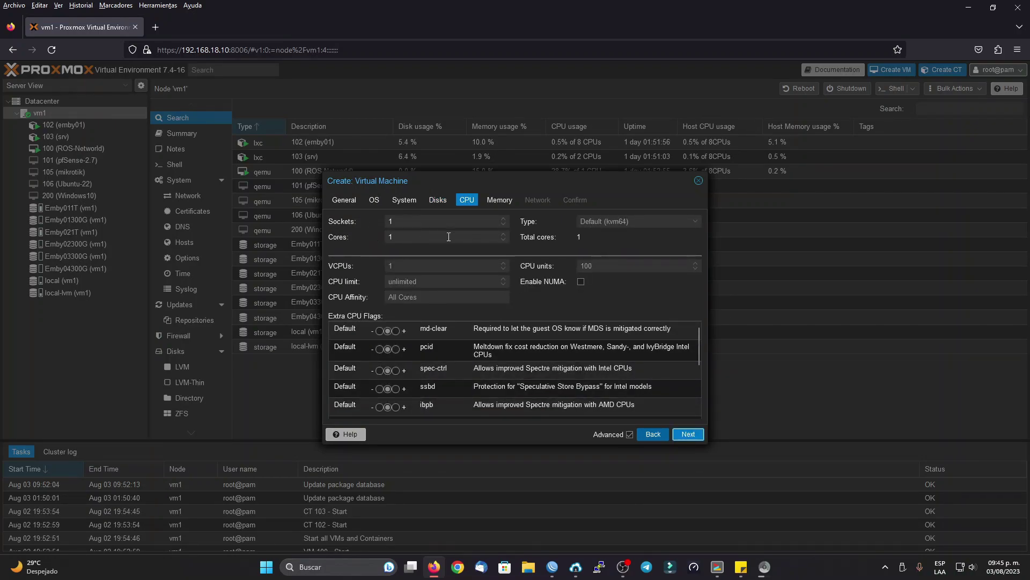
Give the new virtual machine 2 CPU cores and 512 MiB of memory
click(503, 234)
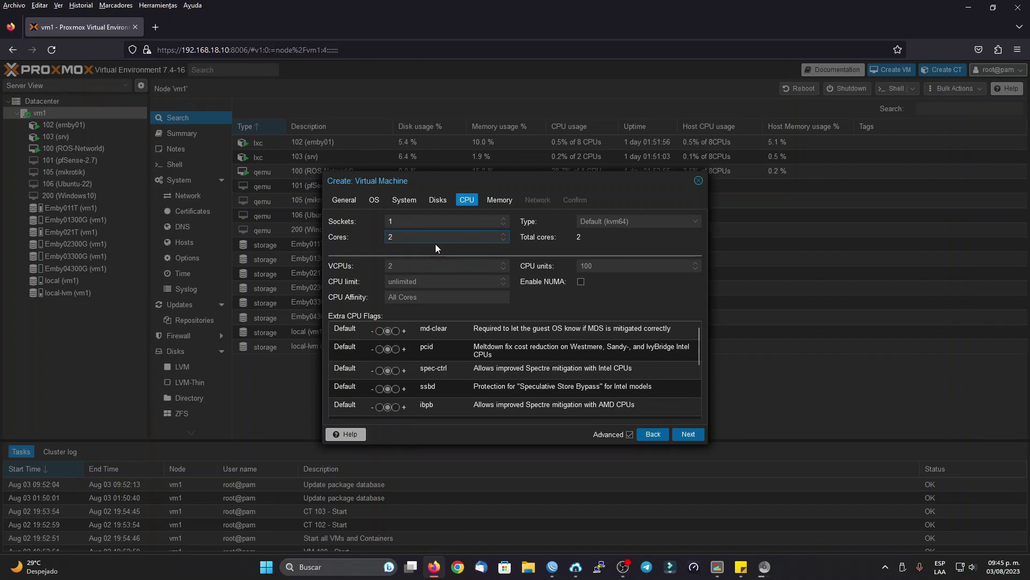
click(689, 435)
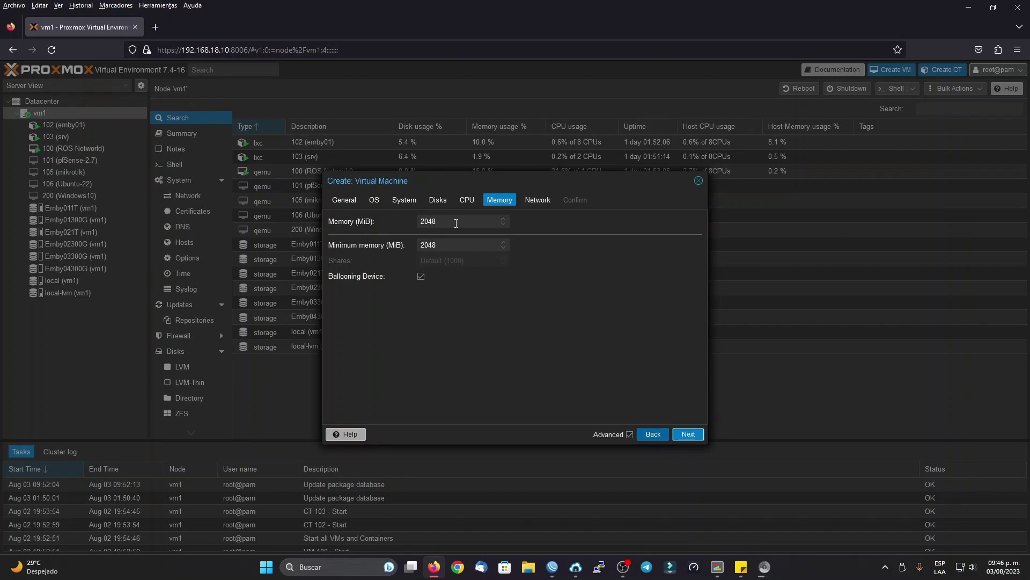
drag(456, 223, 286, 225)
text(512)
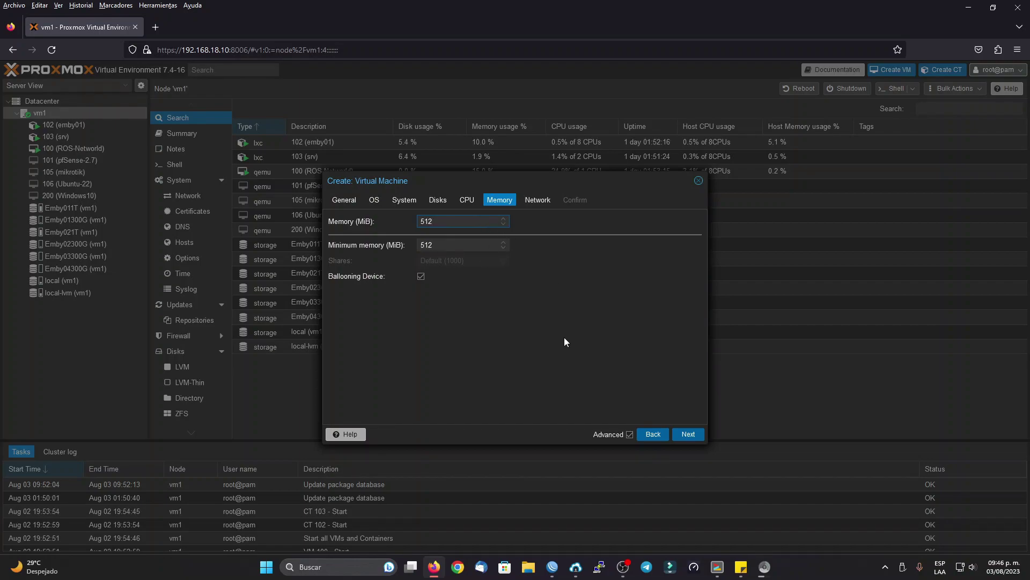
click(696, 439)
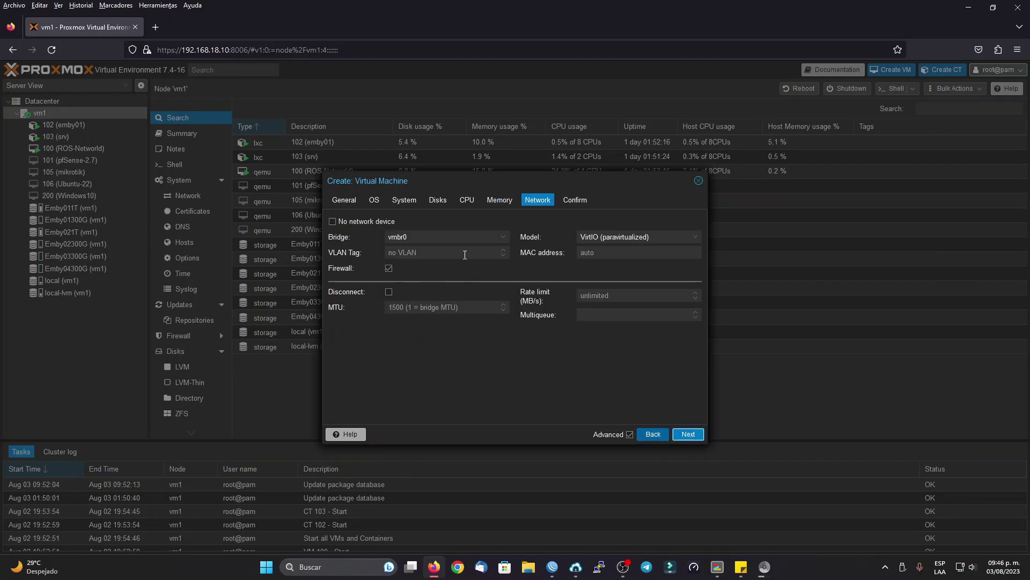
Disable the firewall on the vmbr0 network device and finish creating the virtual machine
click(389, 269)
click(689, 435)
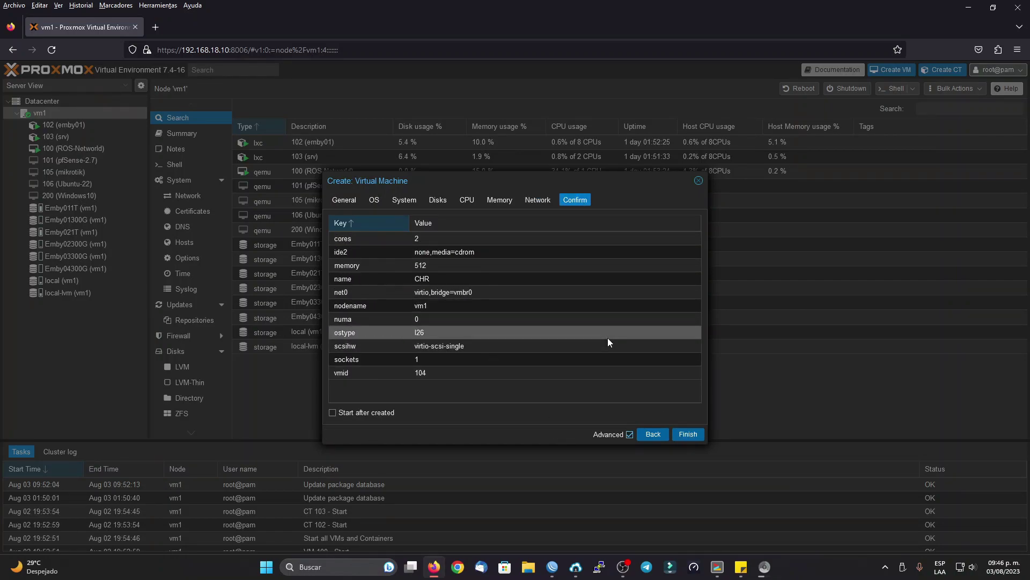
click(688, 433)
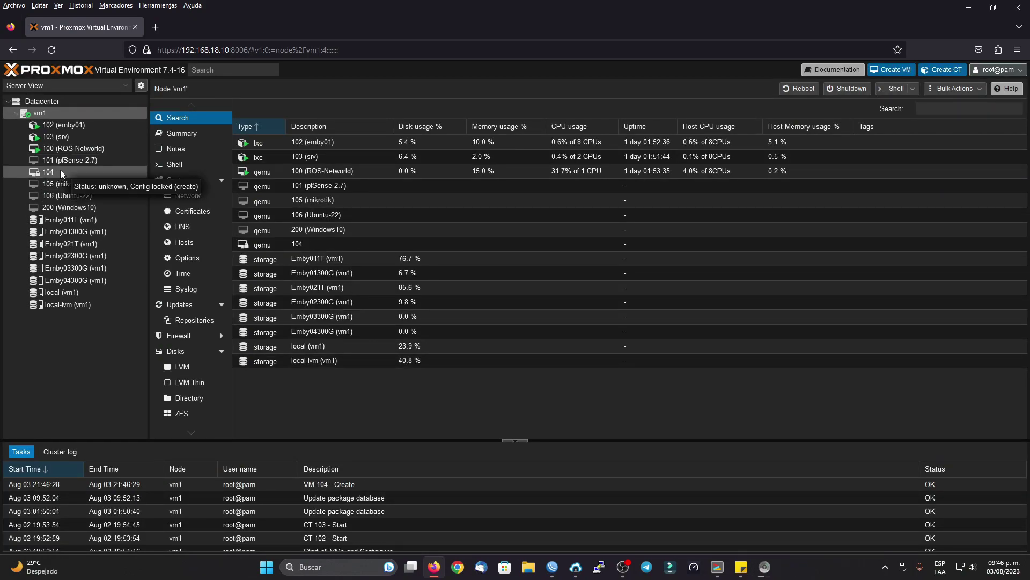
Check the creation task's output, then review the summary and hardware of the new CHR virtual machine
double_click(336, 484)
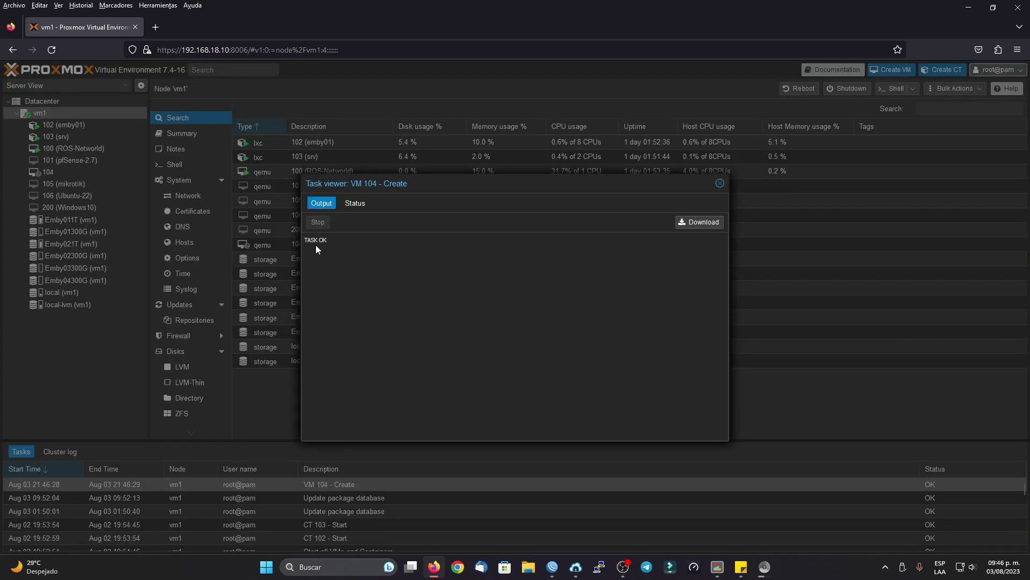
click(720, 184)
click(60, 172)
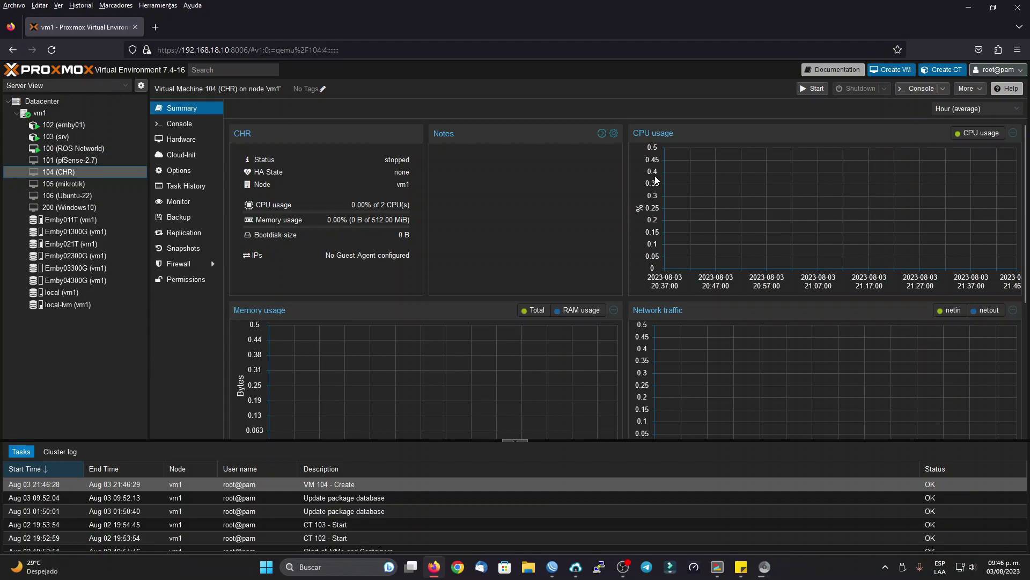
click(175, 139)
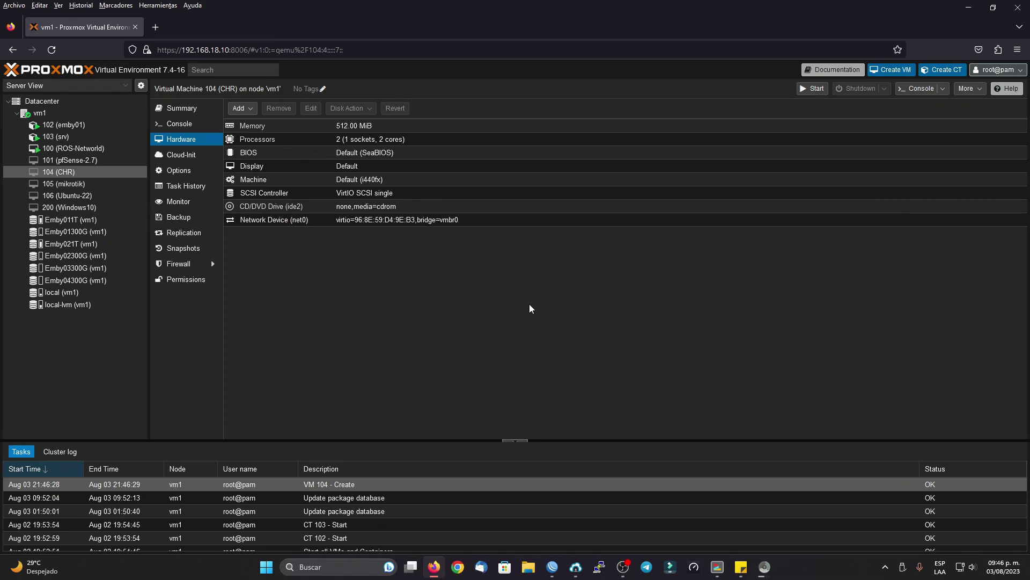
click(181, 110)
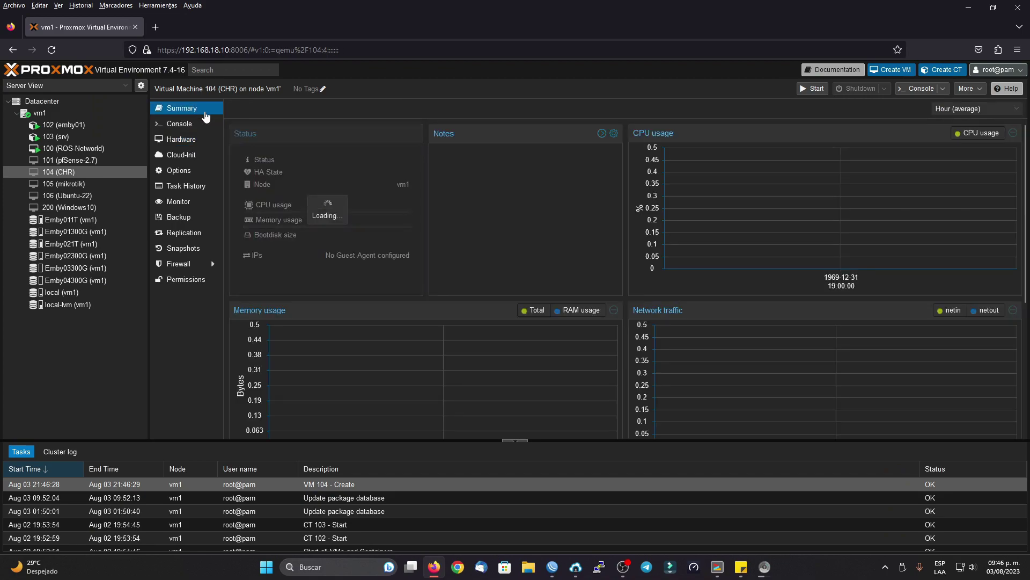
Open the shell of the vm1 node
click(45, 114)
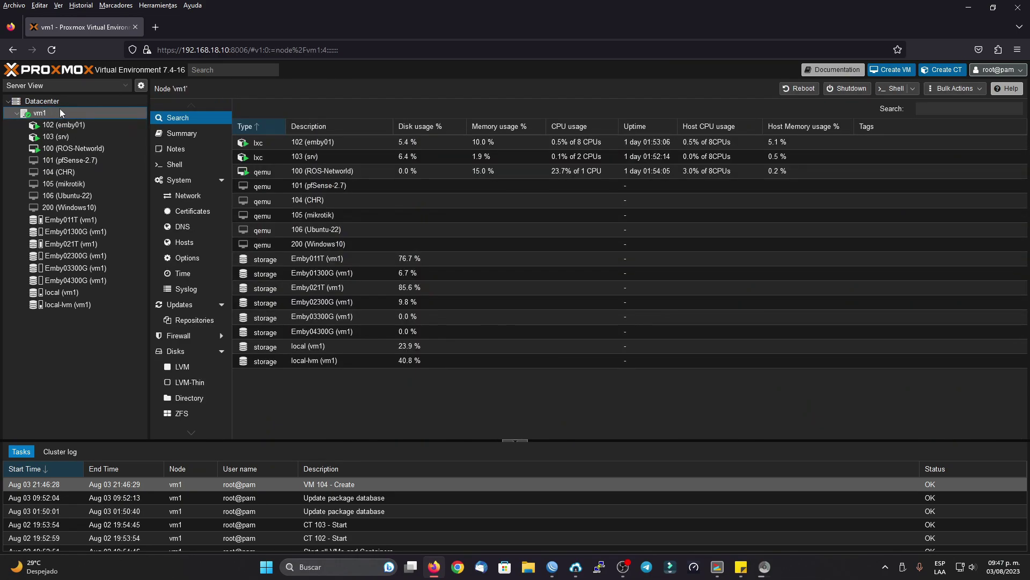
click(192, 168)
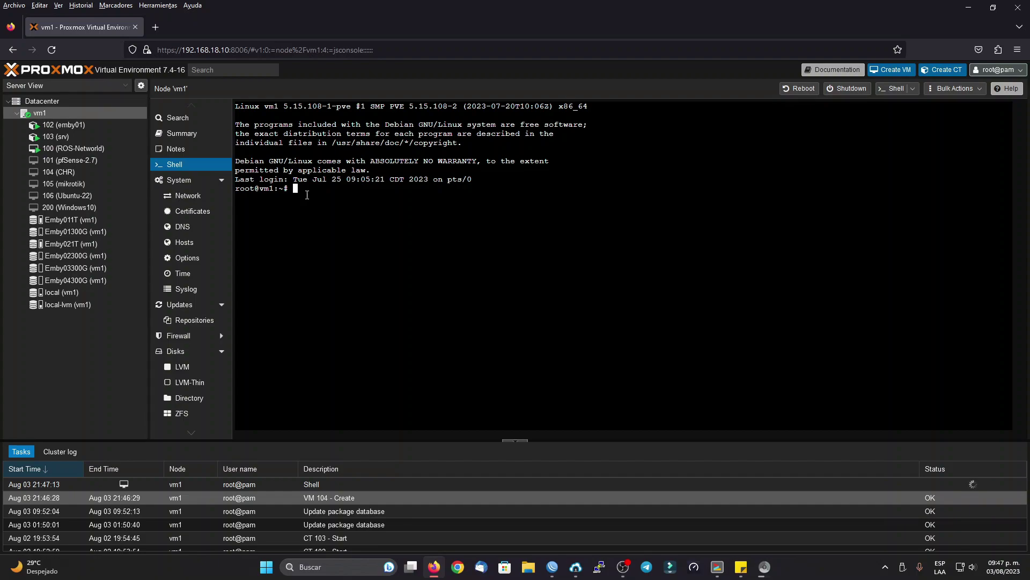
Open mikrotik.com in a new browser tab and go to its software downloads page
click(156, 27)
text(mi)
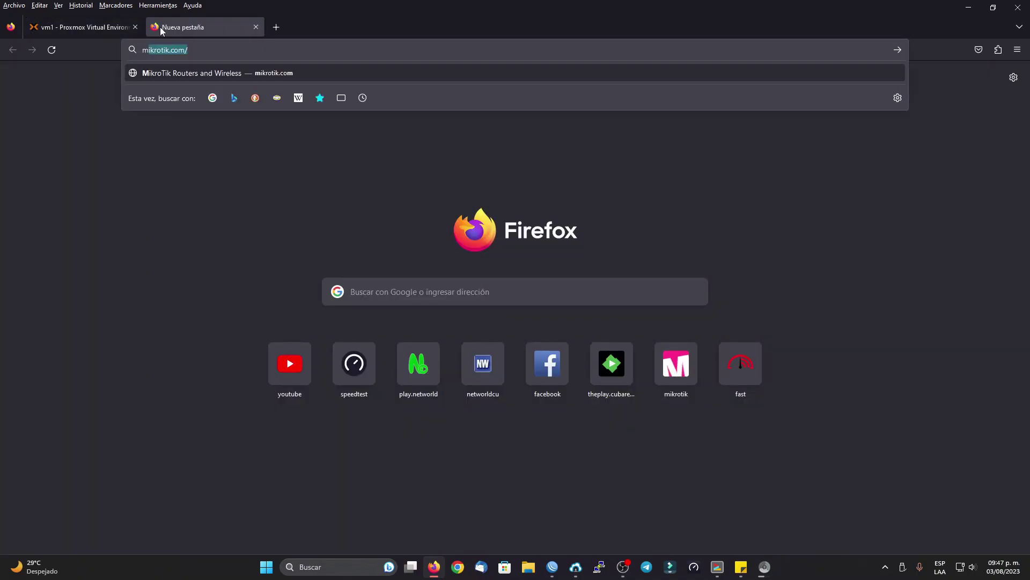
text(k)
key(Return)
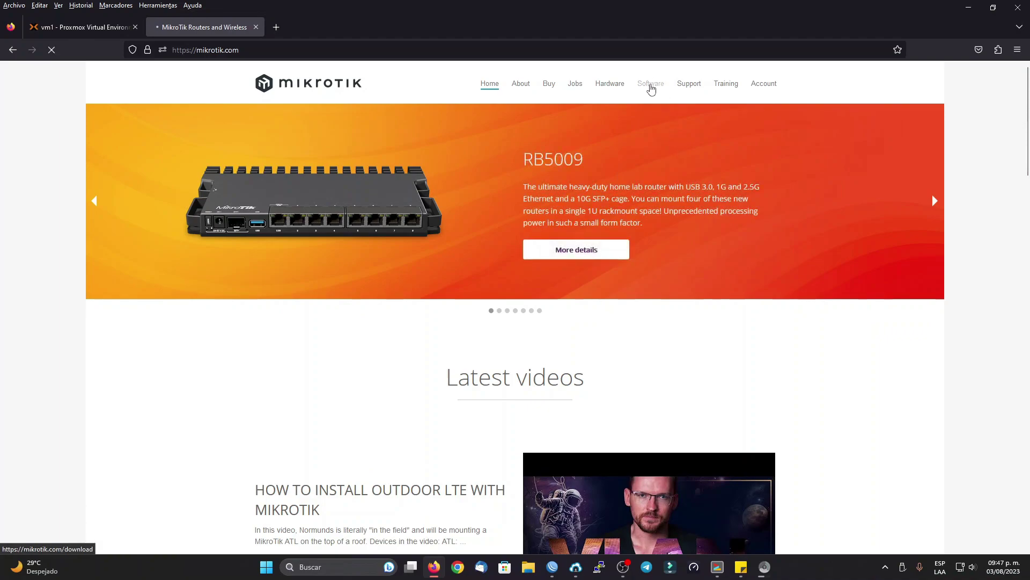
click(651, 89)
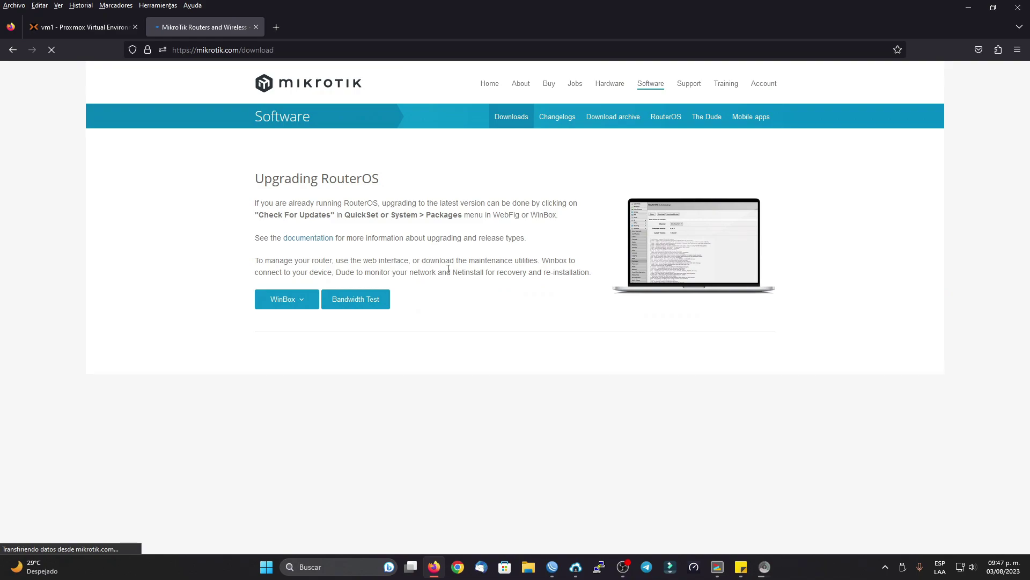
Expand the Cloud Hosted Router downloads on the MikroTik software page
scroll(449, 269, down, 12)
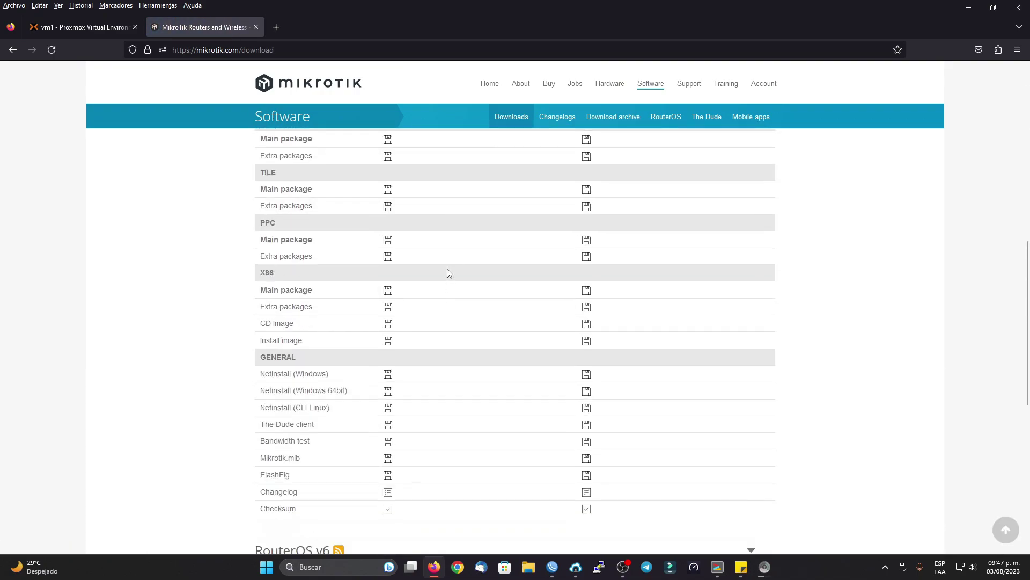
scroll(450, 273, down, 3)
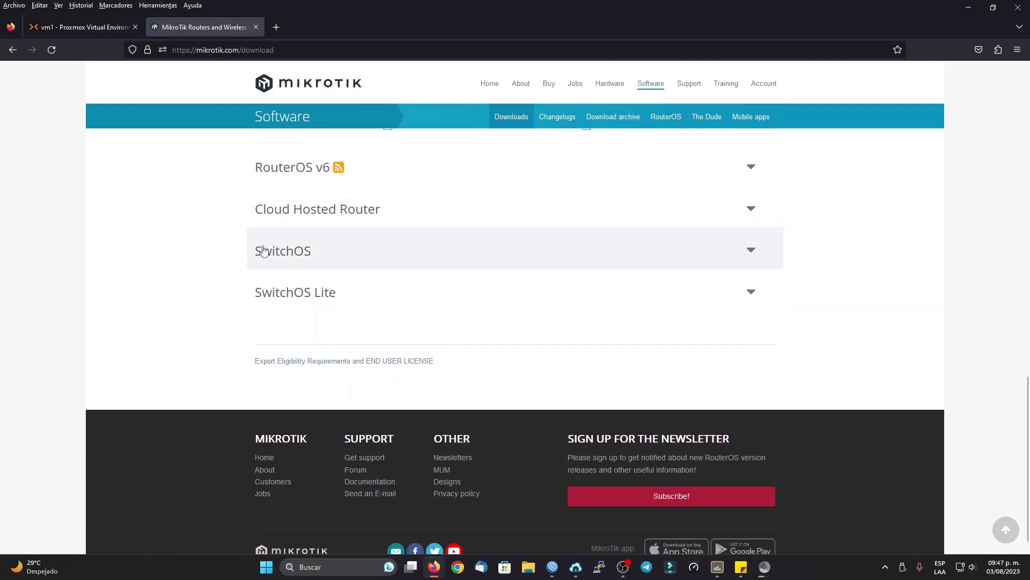
click(355, 211)
scroll(353, 207, down, 4)
scroll(352, 220, up, 3)
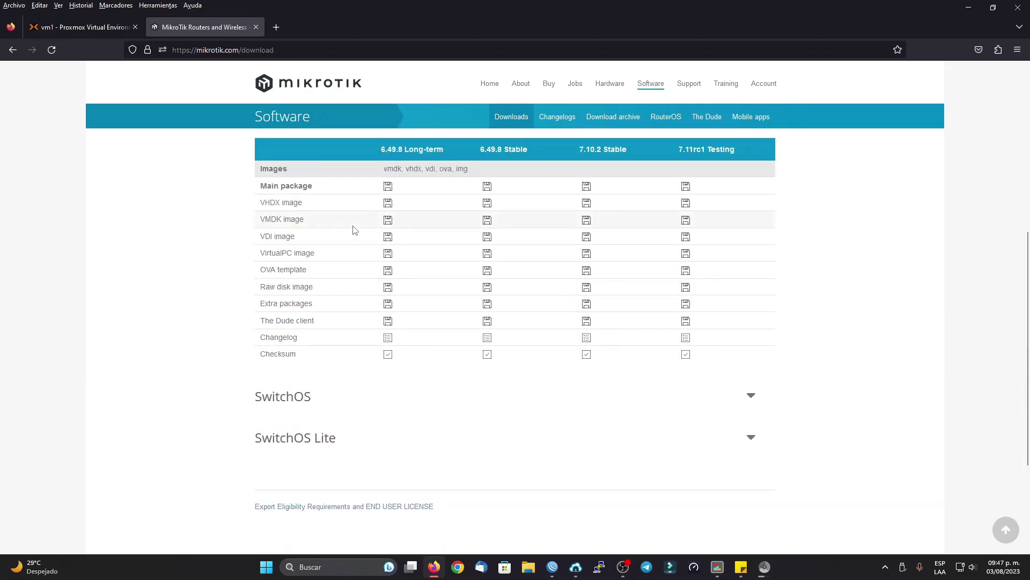
scroll(371, 167, up, 1)
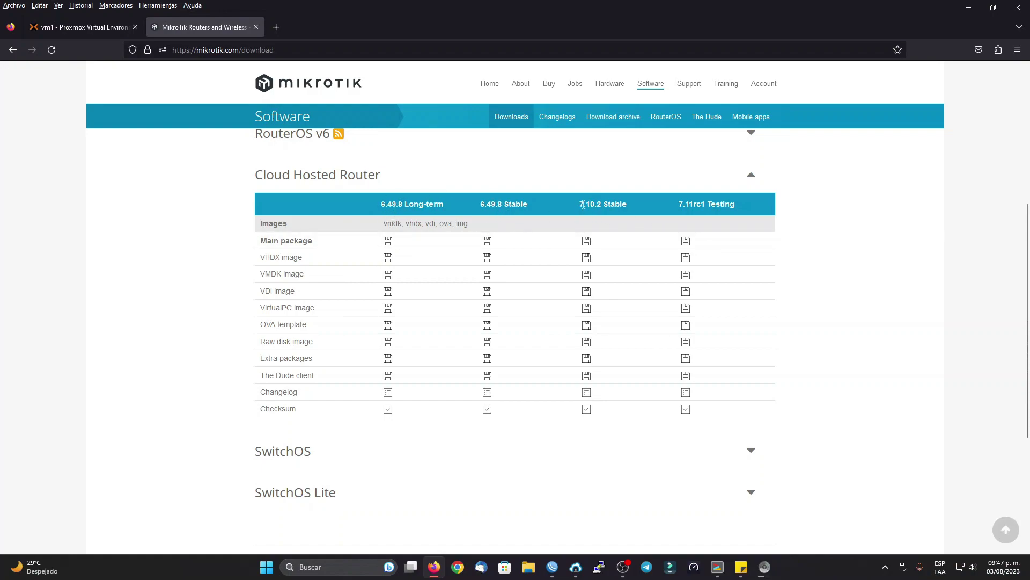
Locate the raw disk image for version 7.10.2 Stable in the Cloud Hosted Router table
mouse_move(580, 204)
mouse_down()
mouse_move(610, 208)
mouse_move(597, 207)
mouse_up()
click(597, 207)
drag(264, 342, 329, 346)
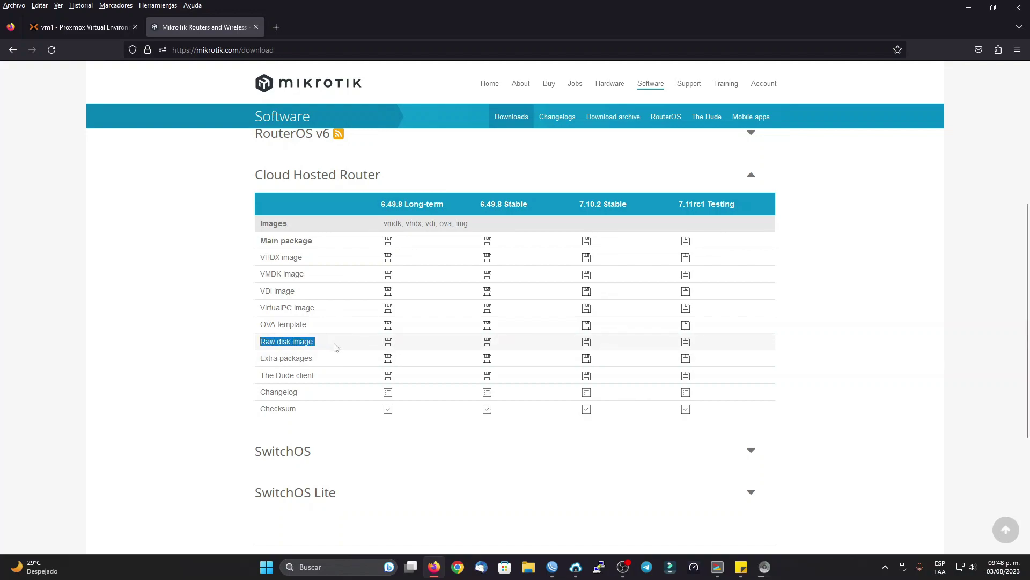
click(587, 346)
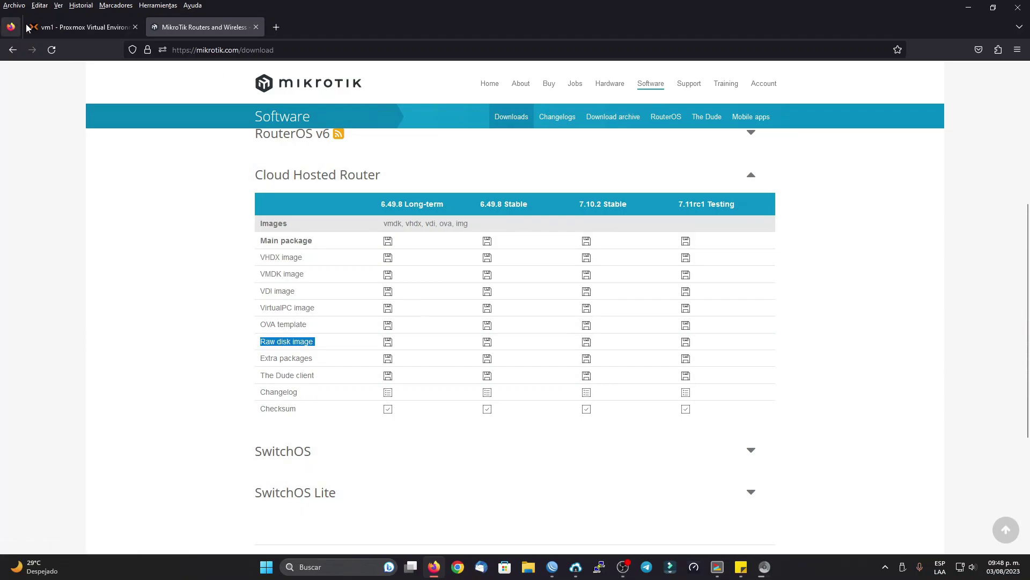
Return to the vm1 node shell and begin a download command with "wget download"
click(56, 28)
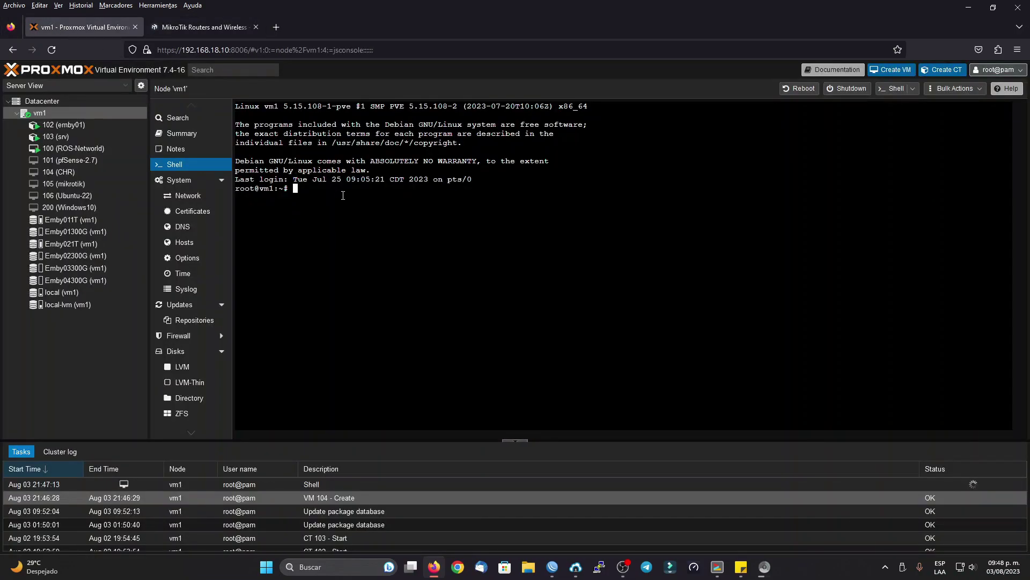
text(wget download)
Look up the link address of the 7.10.2 Stable raw disk image on the MikroTik page, then return to the node shell
click(204, 27)
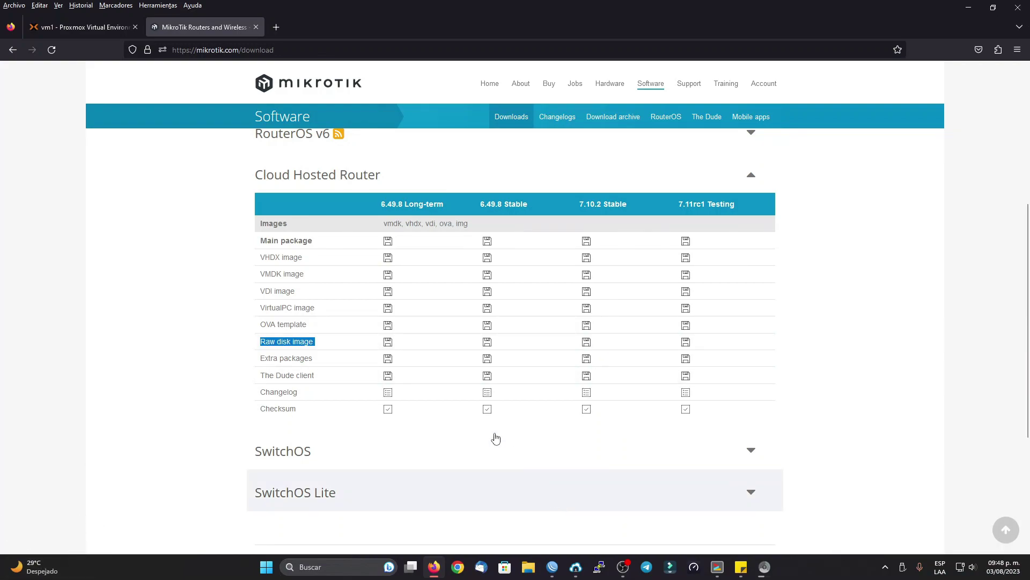
key(shift+Right)
right_click(587, 344)
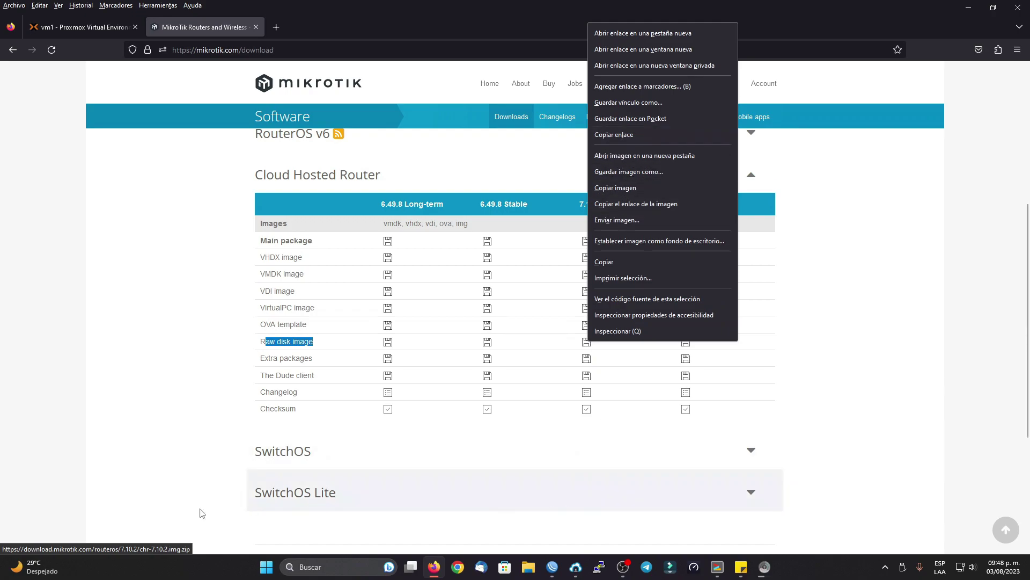
click(169, 430)
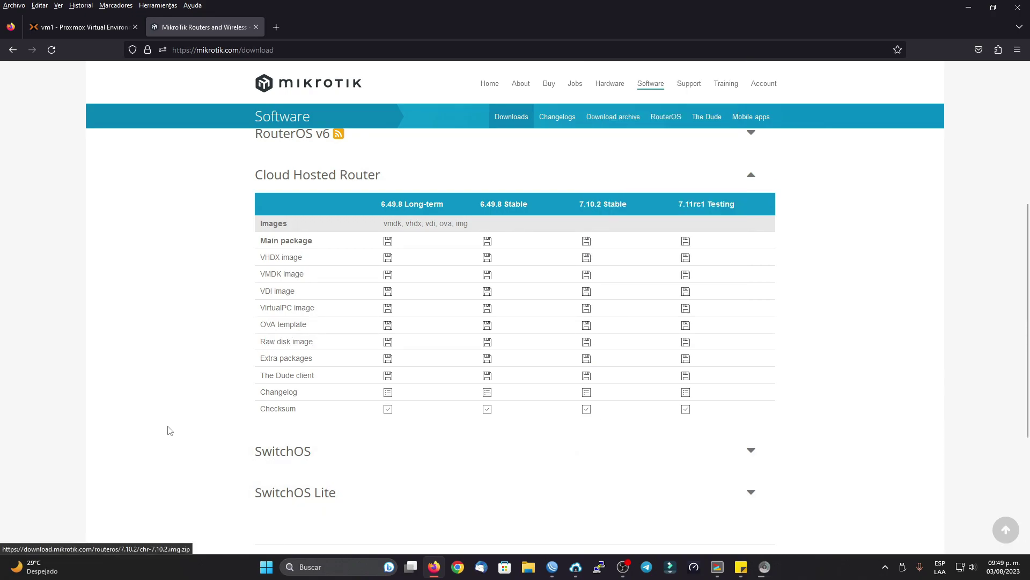
click(62, 27)
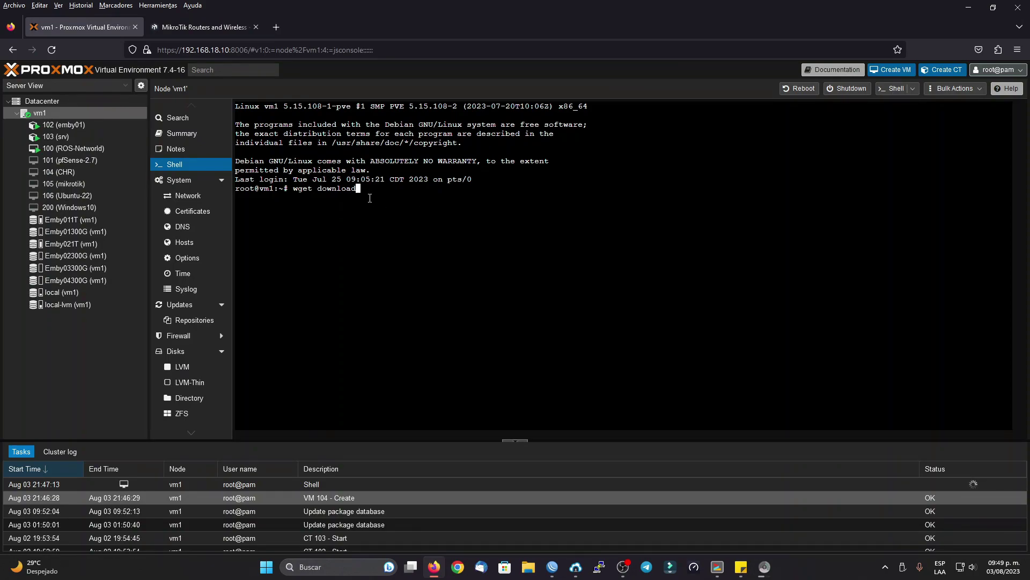
Complete and run the wget command for download.mikrotik.com/routeros/7.10.2/chr-7.10.2.img.zip, then list the directory to check the downloaded file
text(.mikrotik.com/routeros/7.10.2/chr-7.10.2.img.zip)
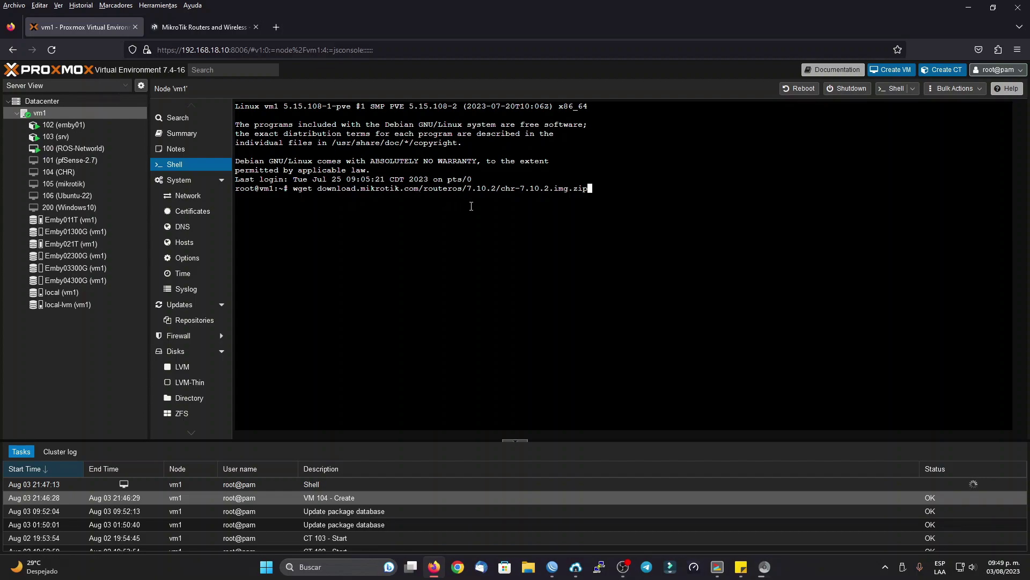
key(Return)
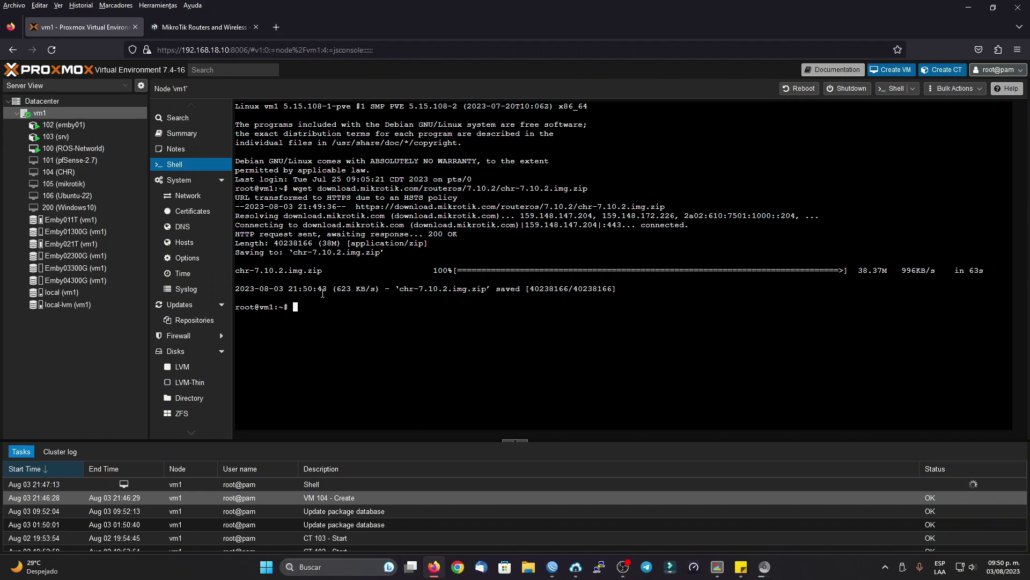
text(ls)
key(Return)
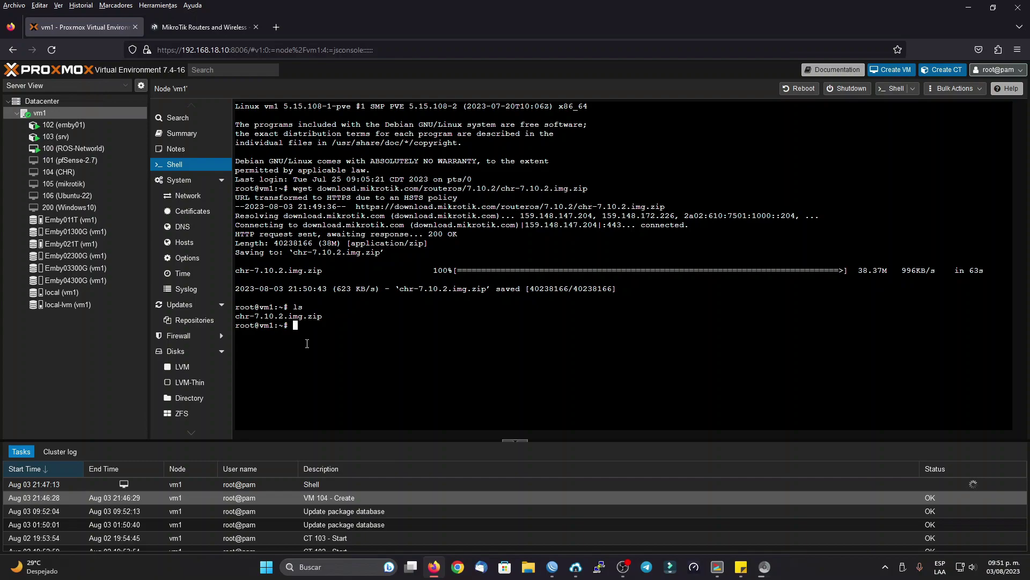
Install the unzip package on the node with apt
text(apt install unzip)
key(Return)
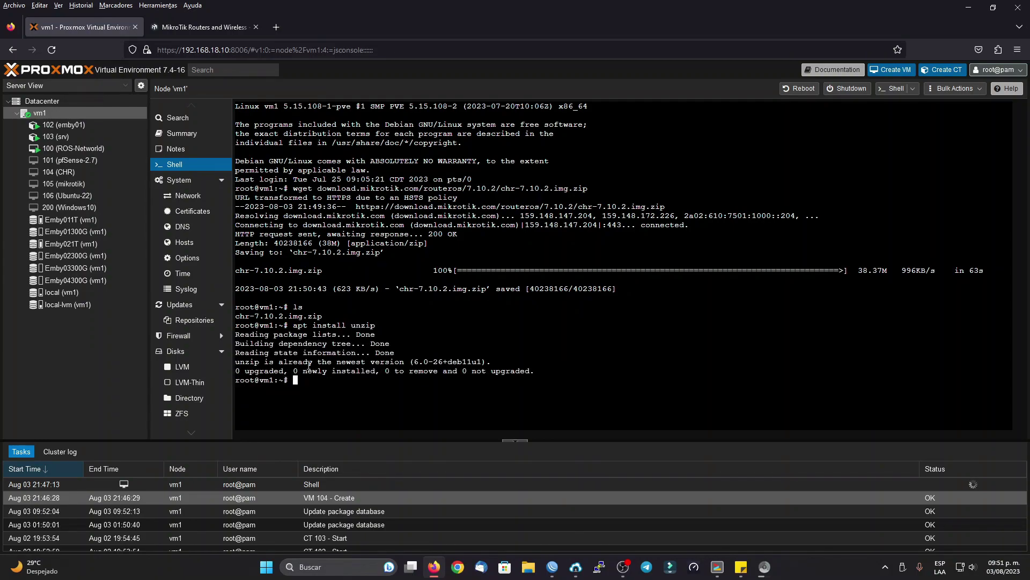
drag(294, 325, 377, 324)
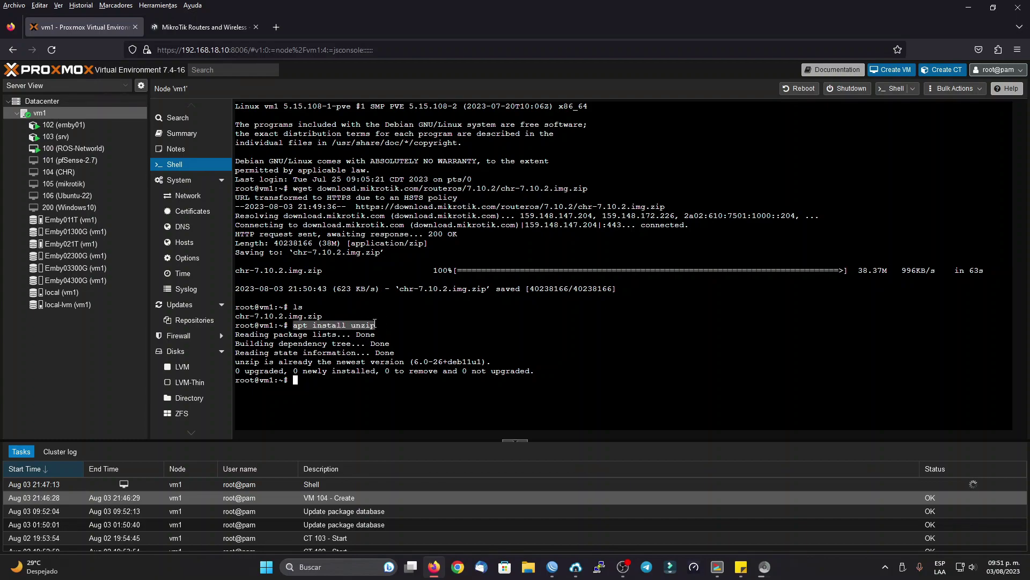
click(356, 380)
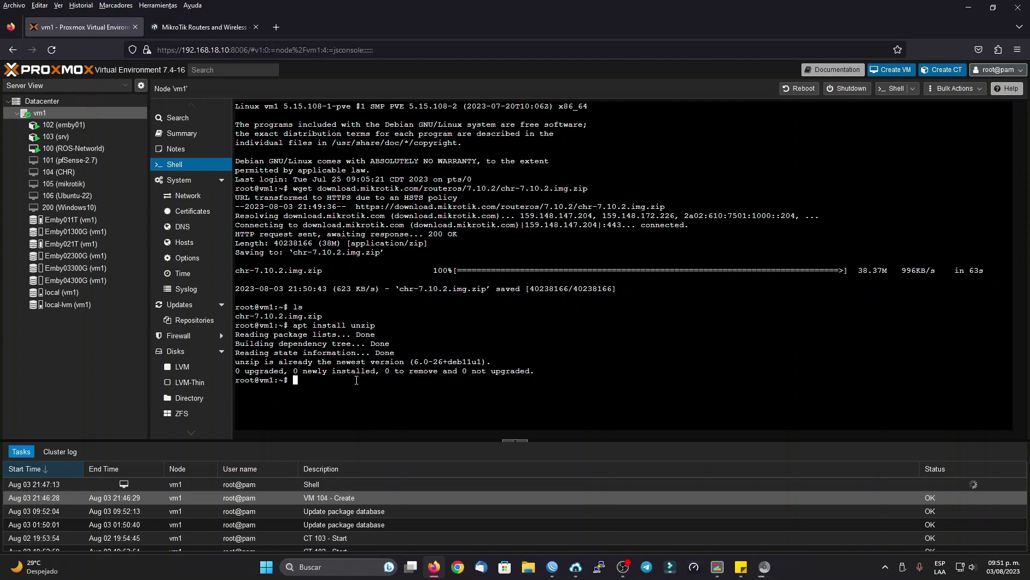
Extract chr-7.10.2.img.zip with unzip and list the directory to check for the extracted image
text(unzip chr)
key(Tab)
key(Return)
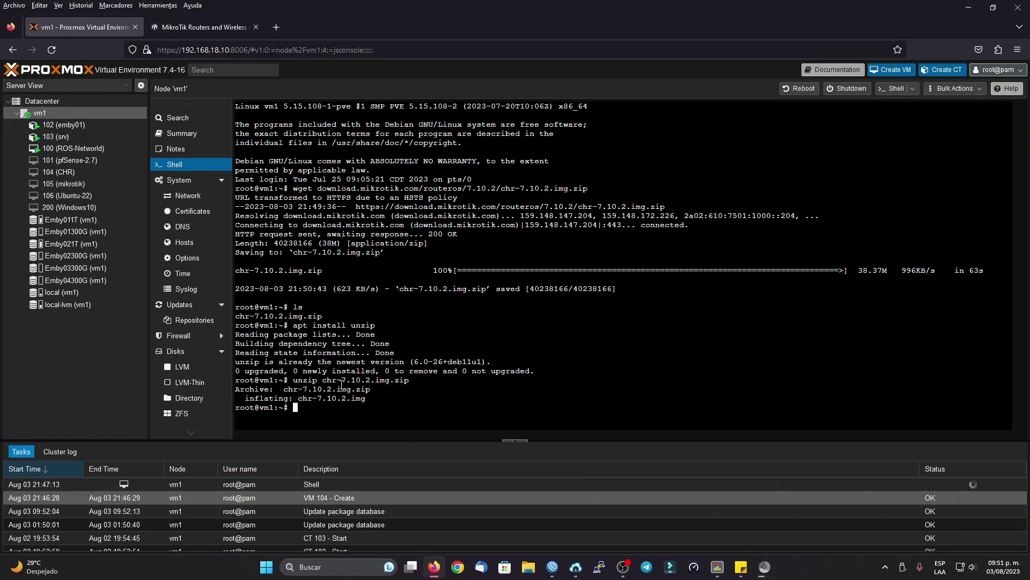
text(ls)
key(Return)
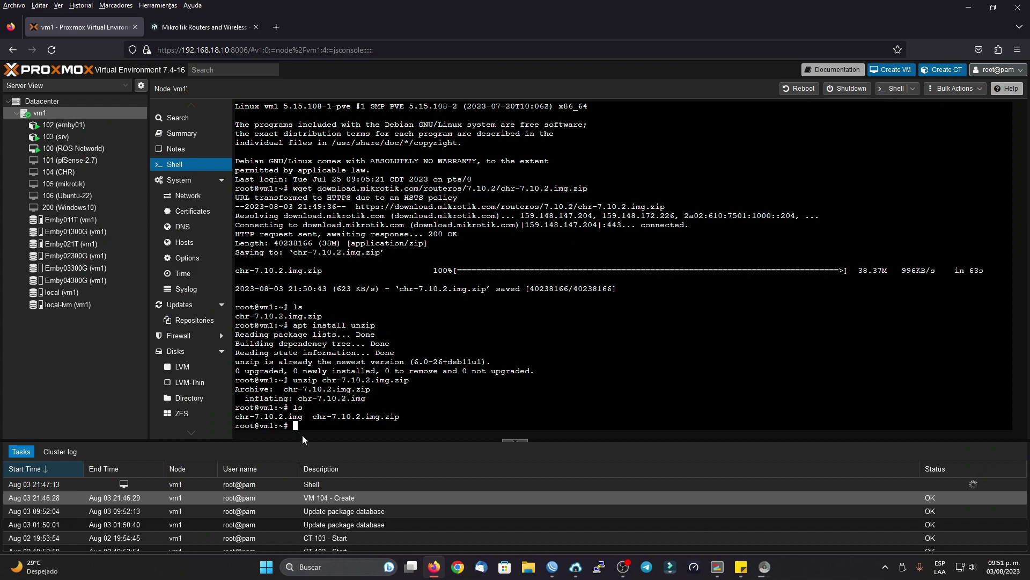
drag(316, 417, 402, 416)
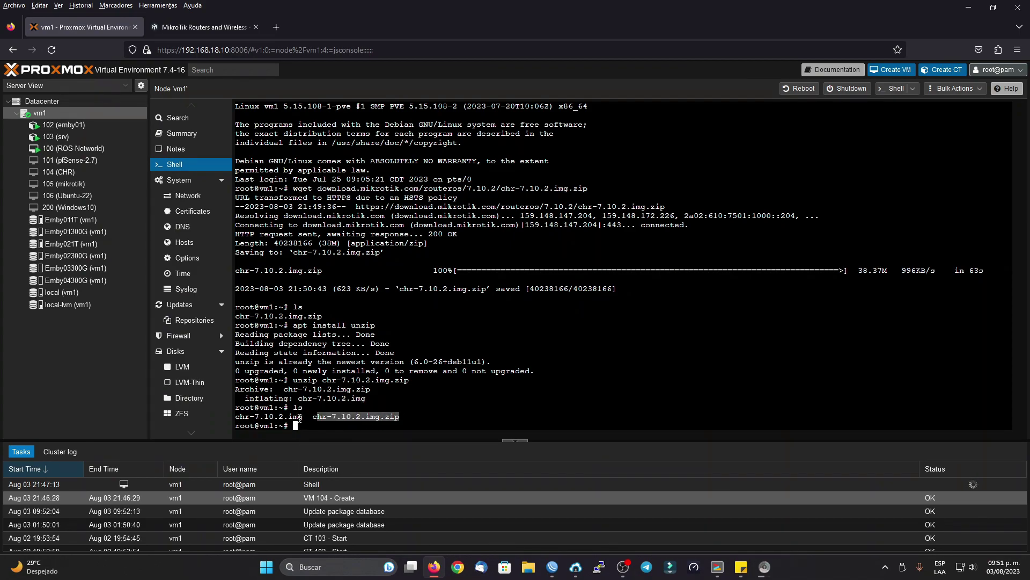
drag(303, 417, 234, 419)
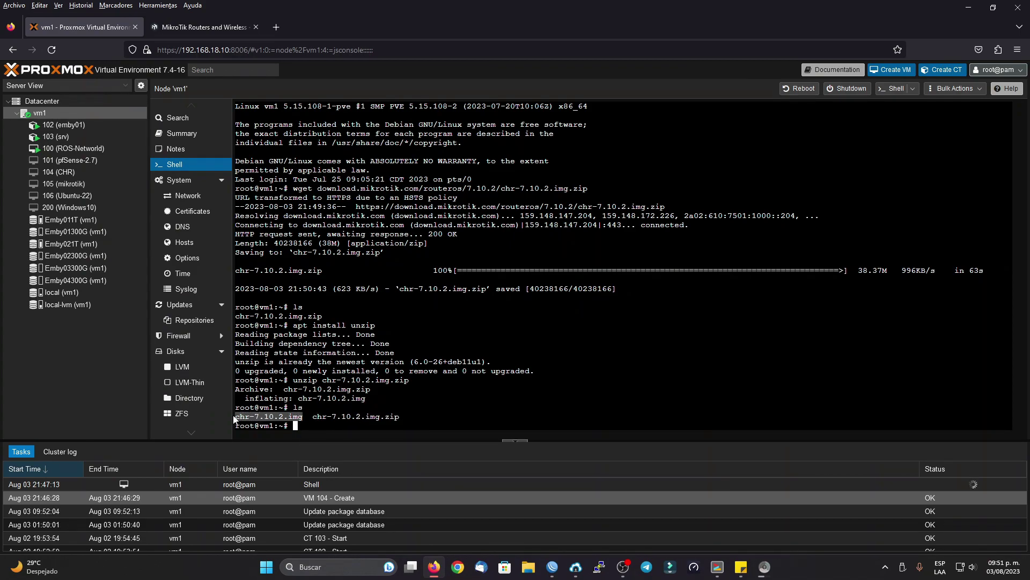
click(328, 425)
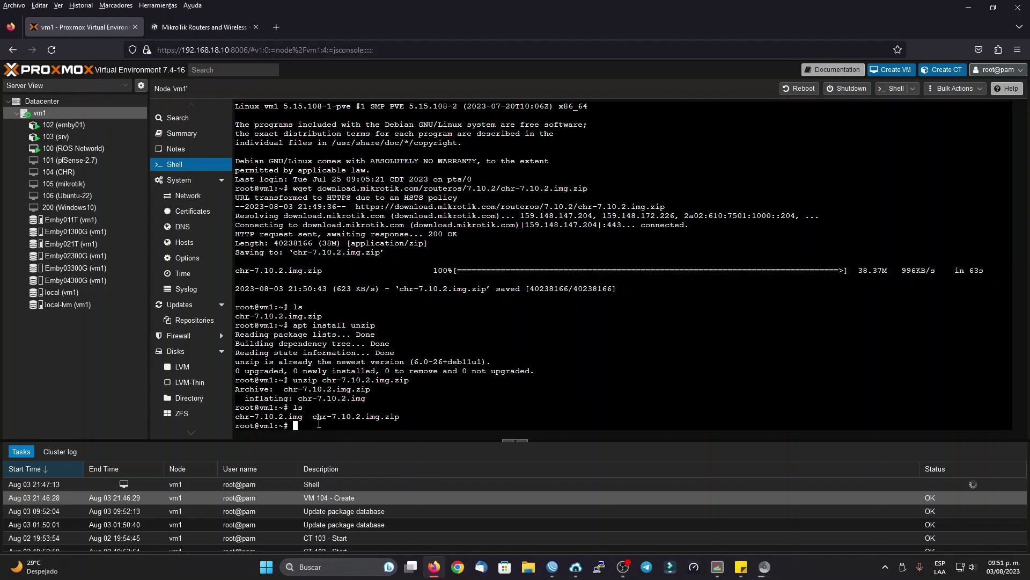
drag(309, 417, 236, 417)
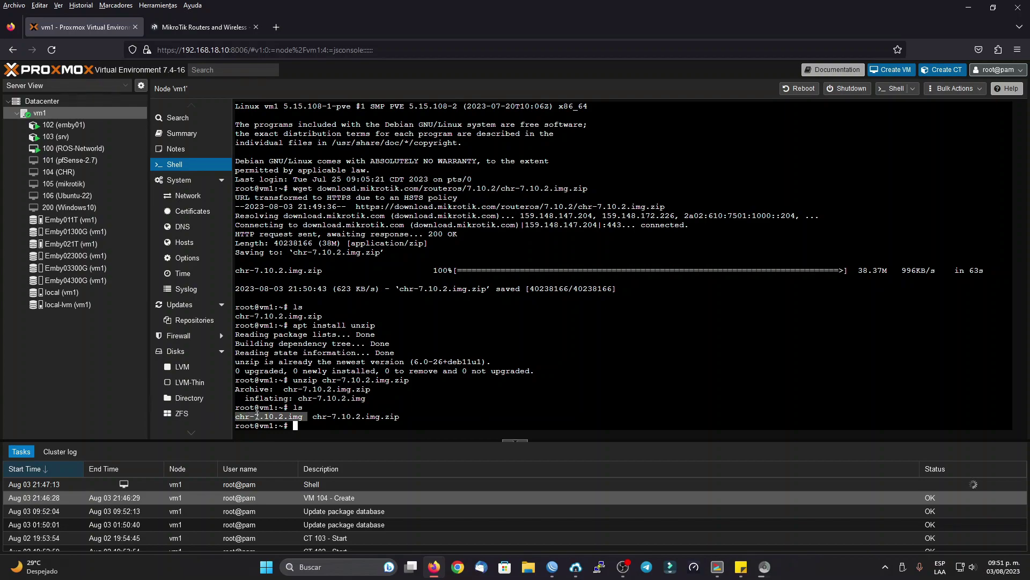
click(319, 427)
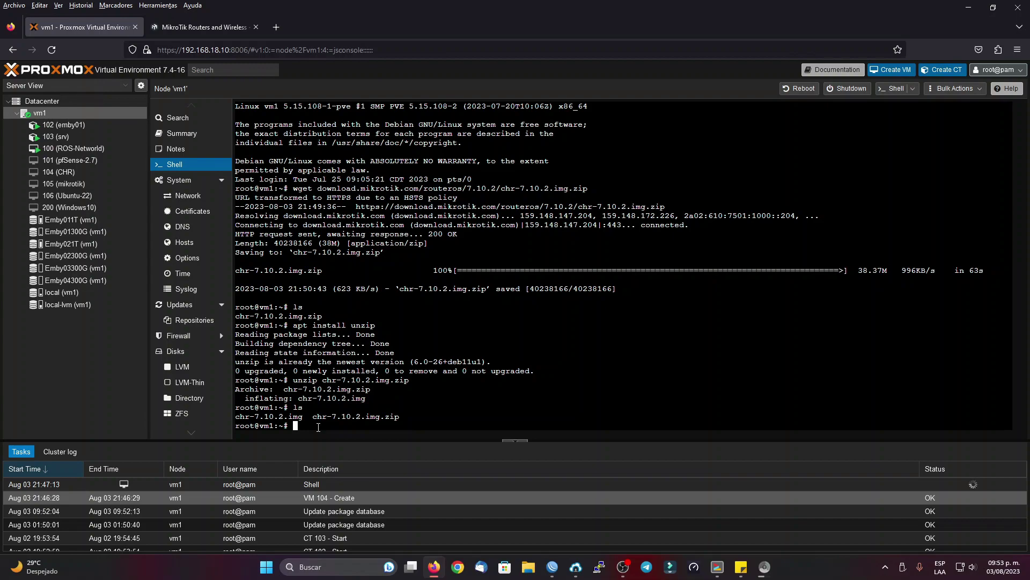
Resize the raw image chr-7.10.2.img to 512M with qemu-img resize
text(qemu-img resize -f raw chr-7.10.2.img 512M)
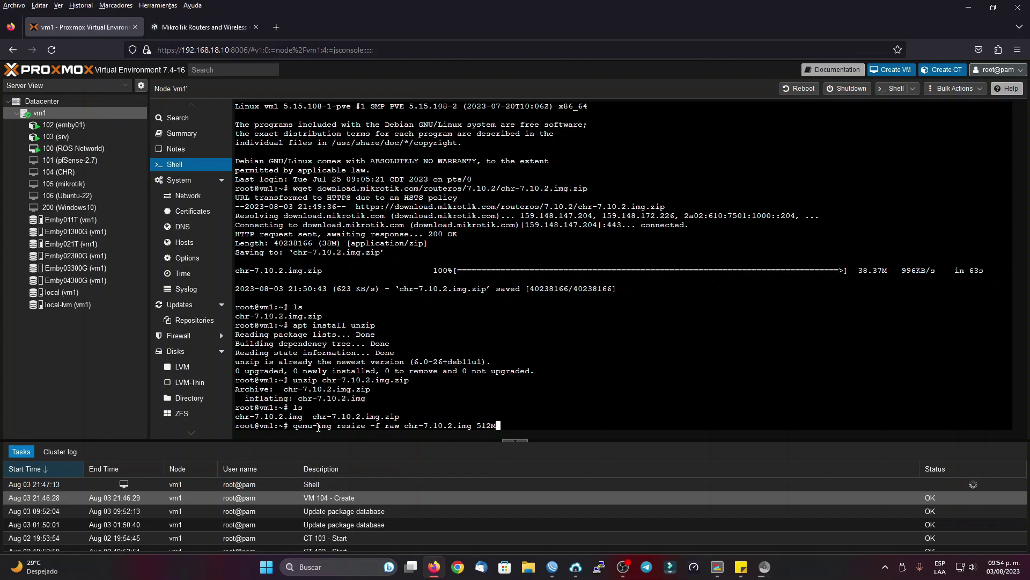
key(Return)
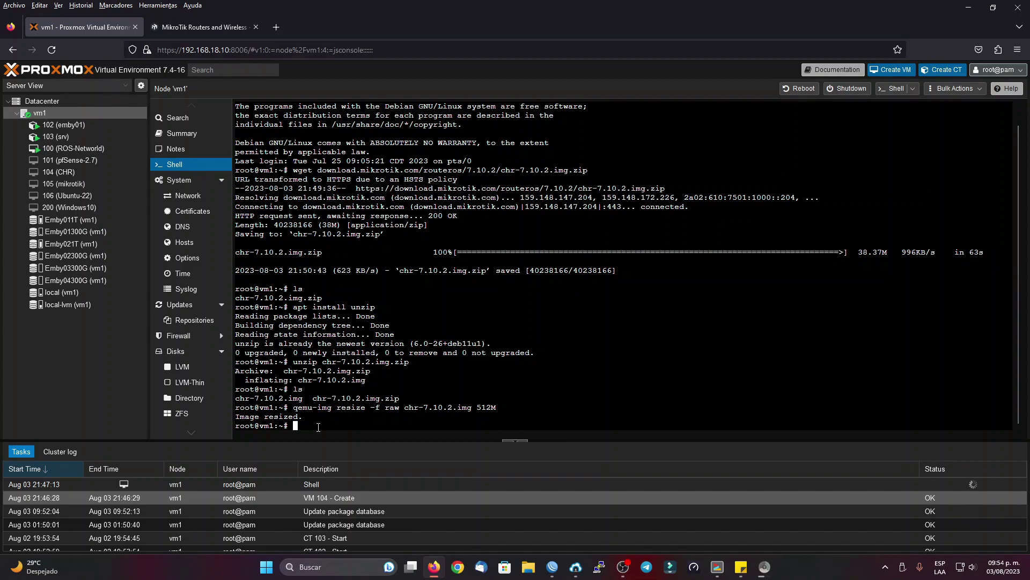
key(Return)
key(Return)
key(Return)
key(Return)
key(Return)
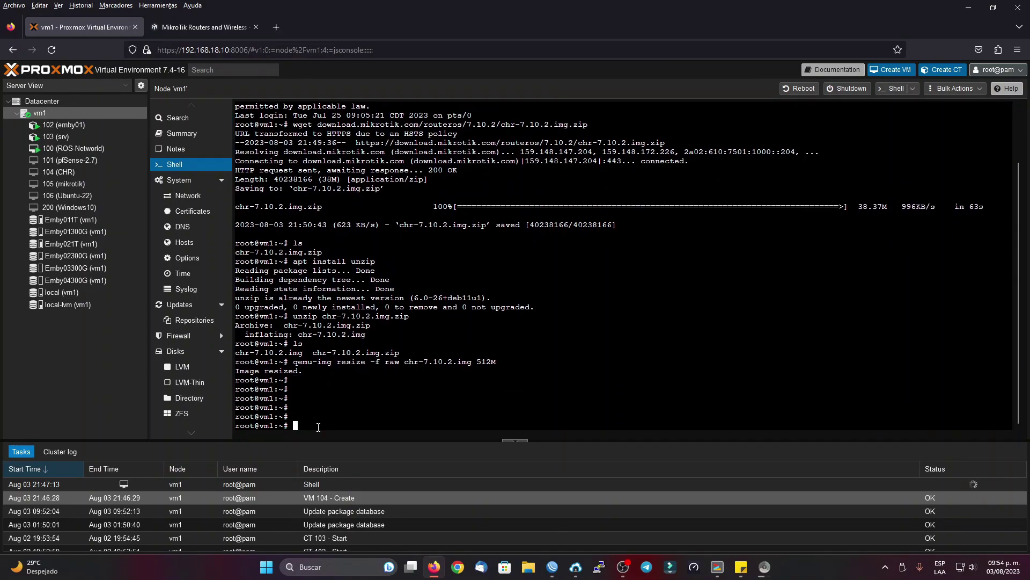
List the directory in long format to check the size of the chr-7.10.2.img file
text(ls)
key(Return)
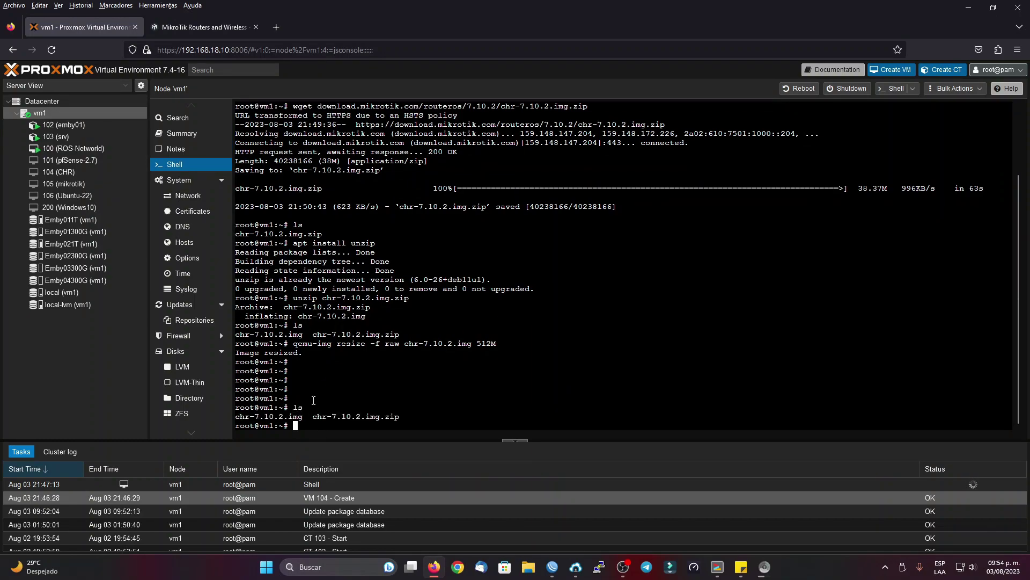
text(ls -l)
key(Return)
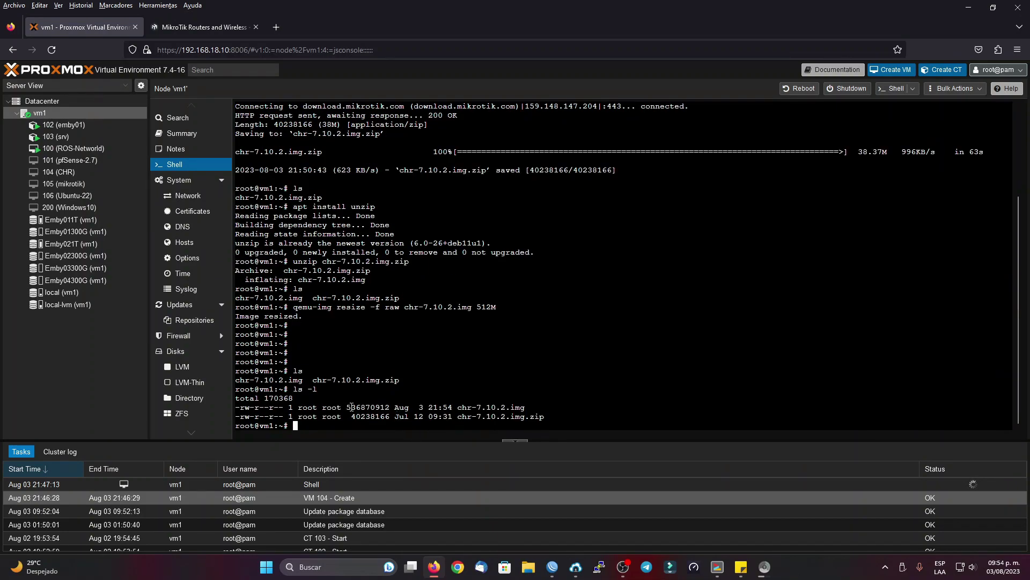
drag(530, 408, 346, 409)
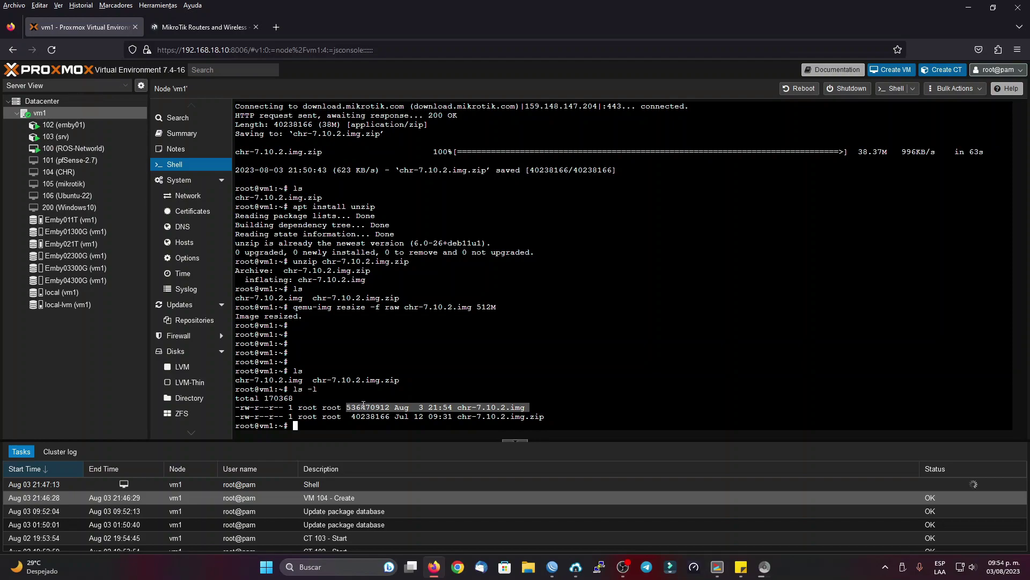
click(406, 382)
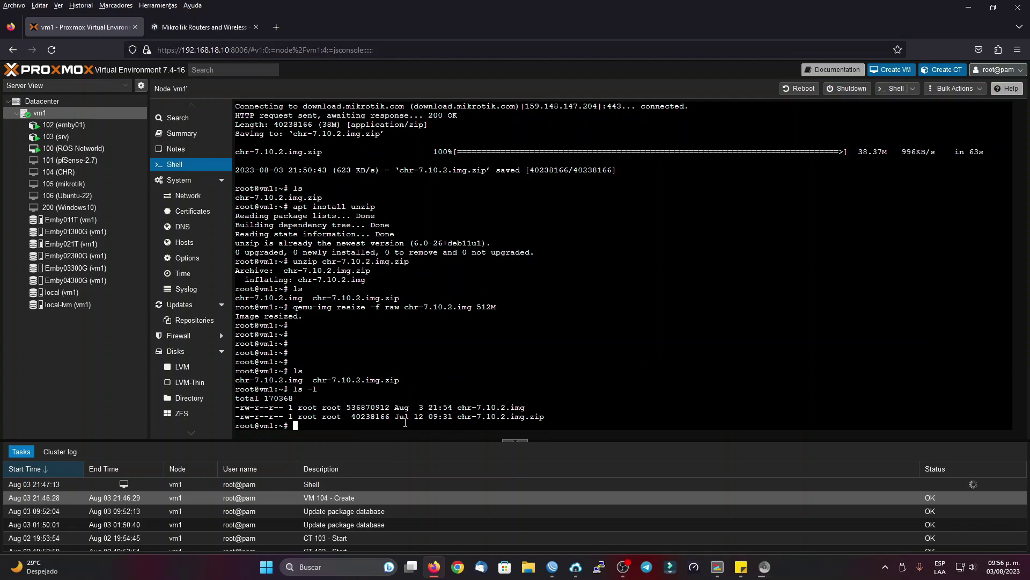
Import chr-7.10.2.img as a disk of VM 104 into the local-lvm storage with qm disk import
text(qm disk import 104 ch)
key(Tab)
text(r)
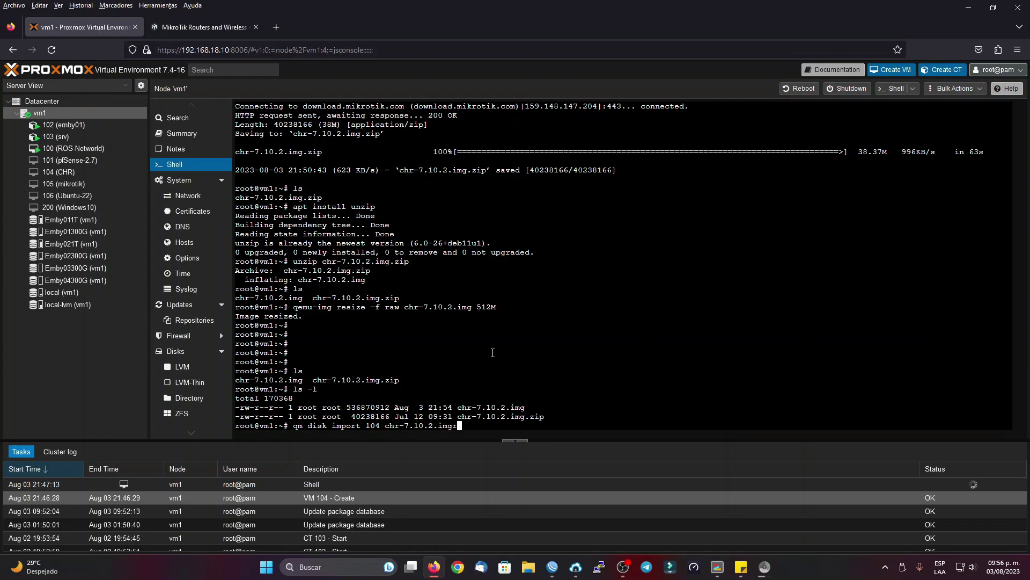
key(BackSpace)
text(local-lvm)
key(Return)
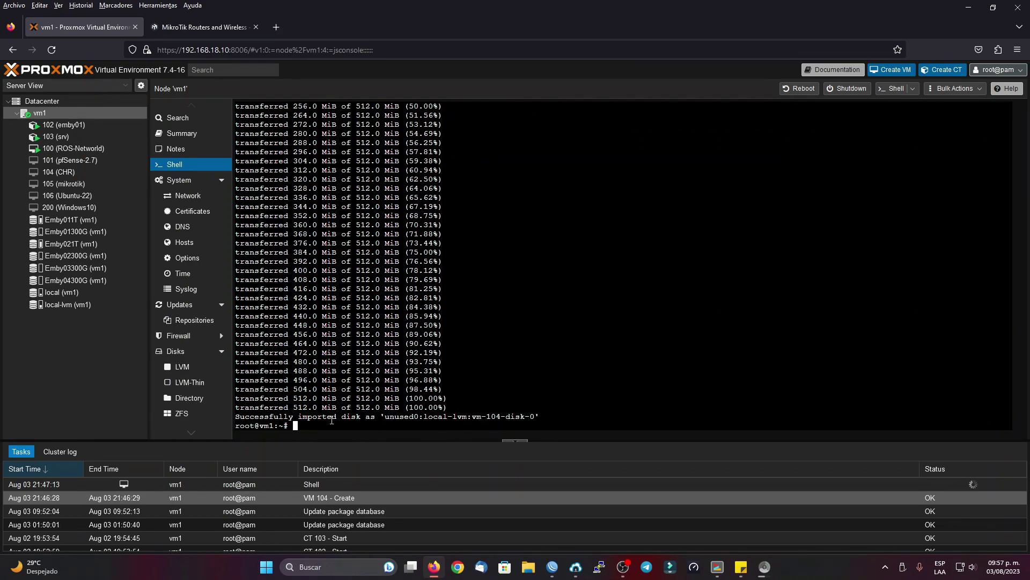
drag(385, 416, 539, 416)
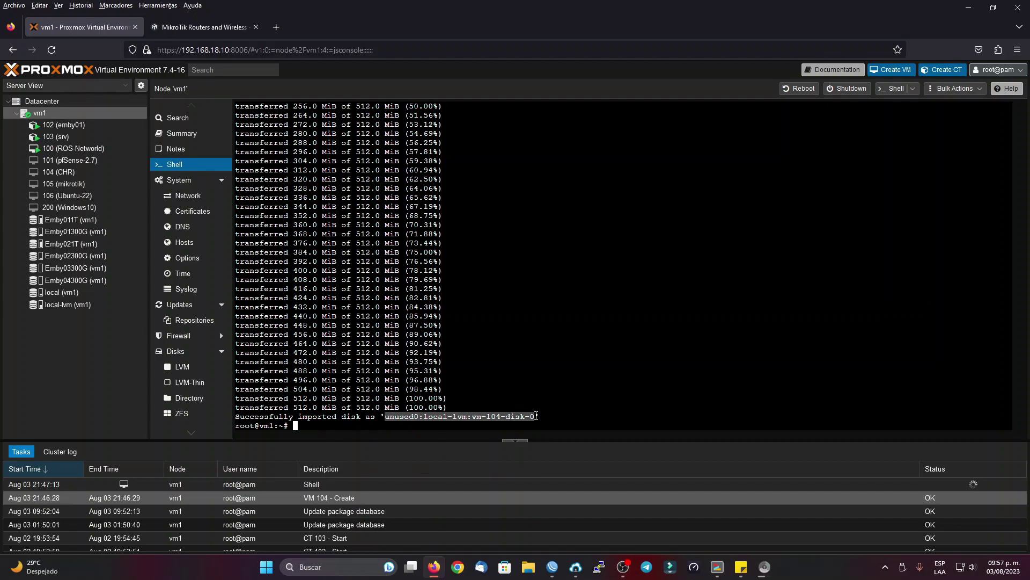
click(551, 417)
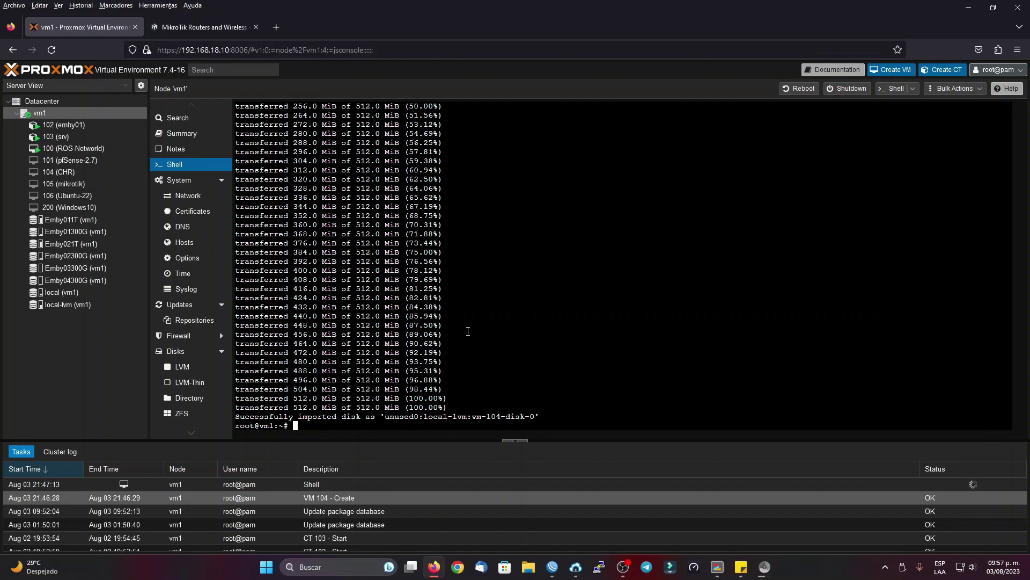
In the hardware of VM 104 (CHR), attach the unused disk local-lvm:vm-104-disk-0 as IDE device 0
click(65, 173)
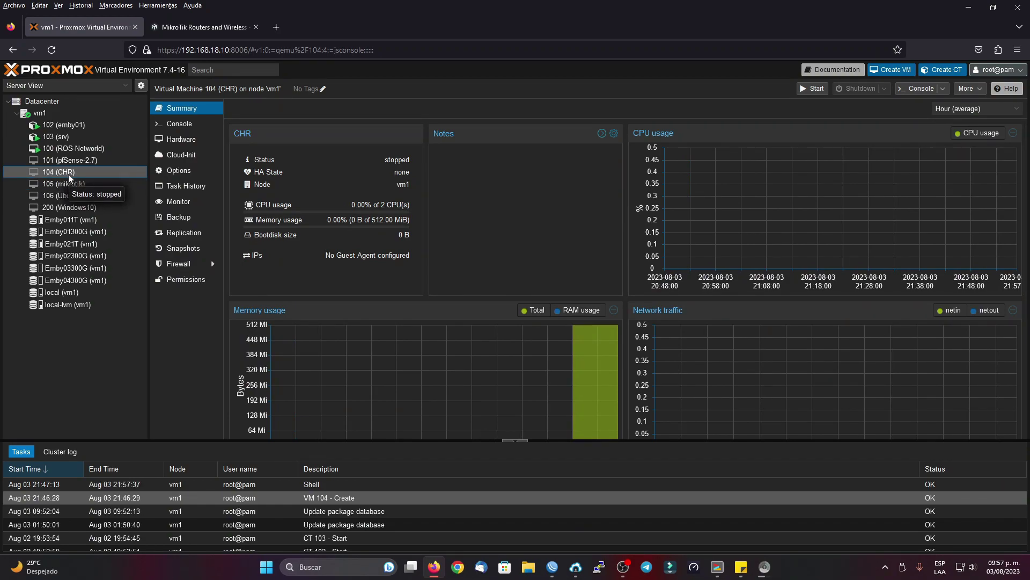
click(187, 141)
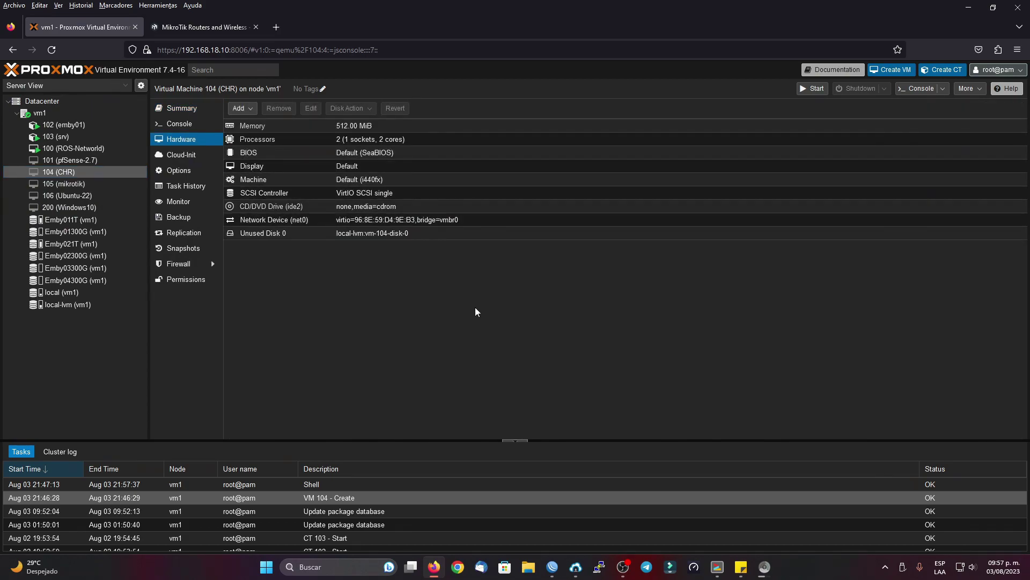
click(271, 236)
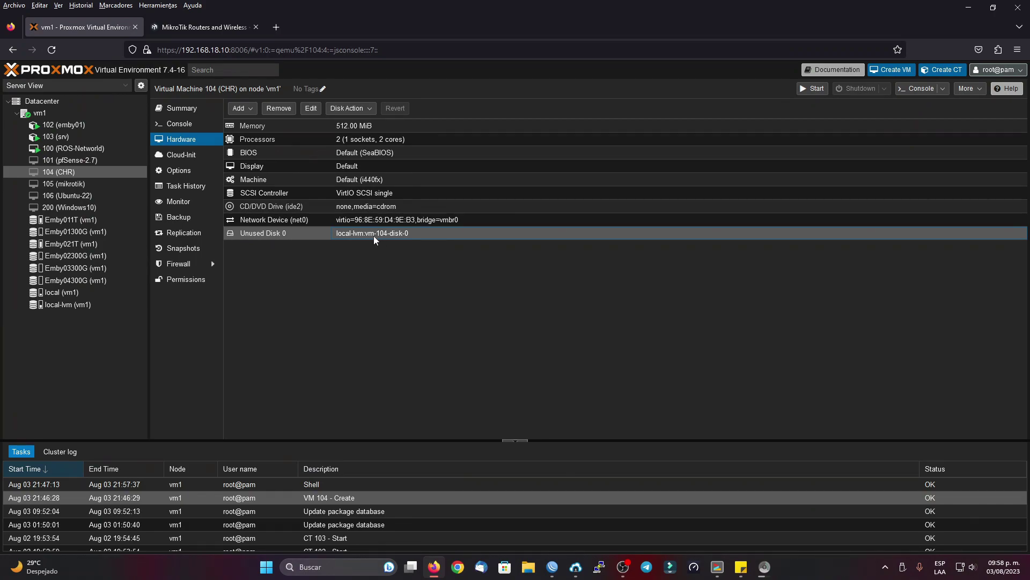
double_click(280, 230)
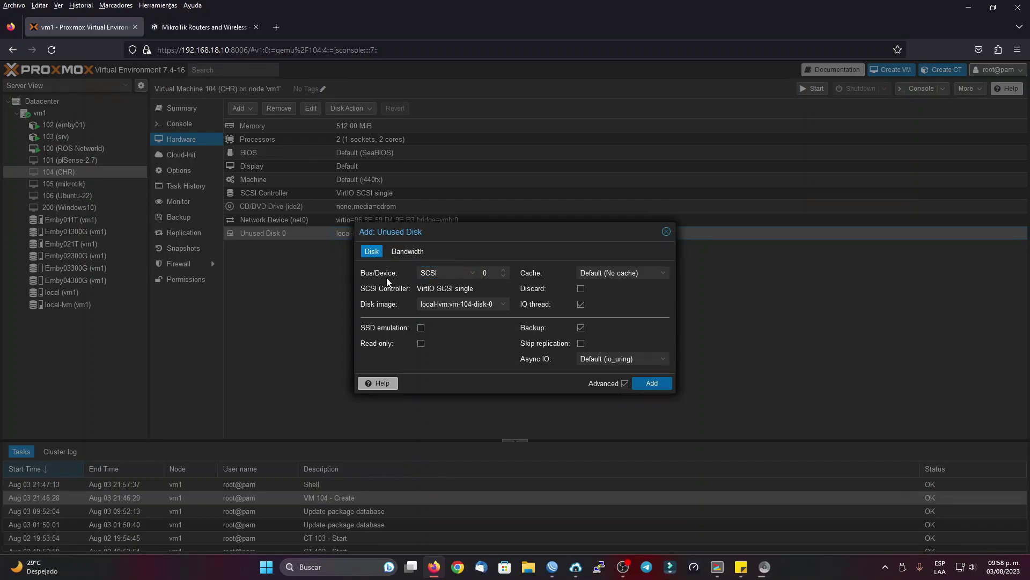
click(476, 275)
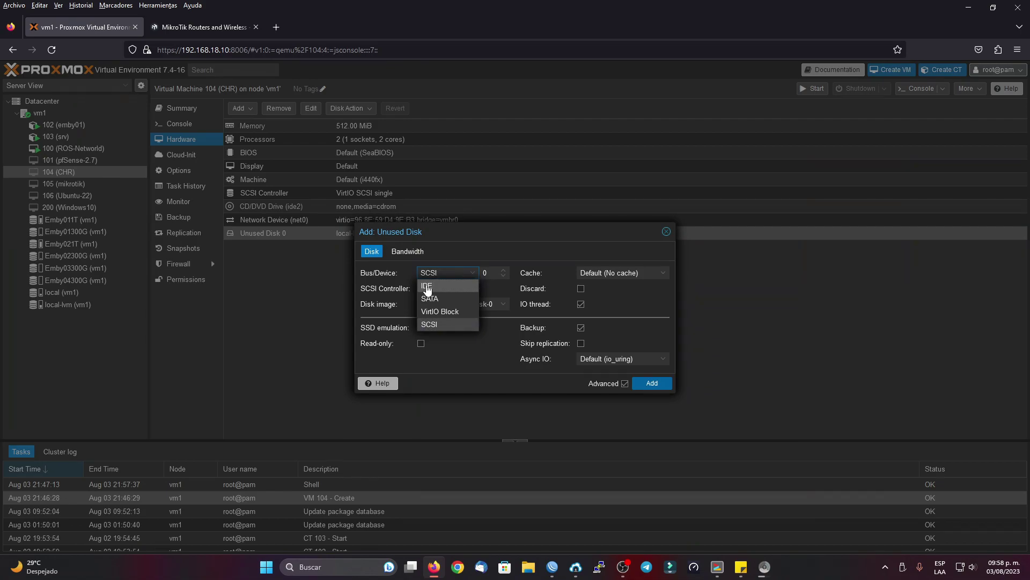
click(428, 288)
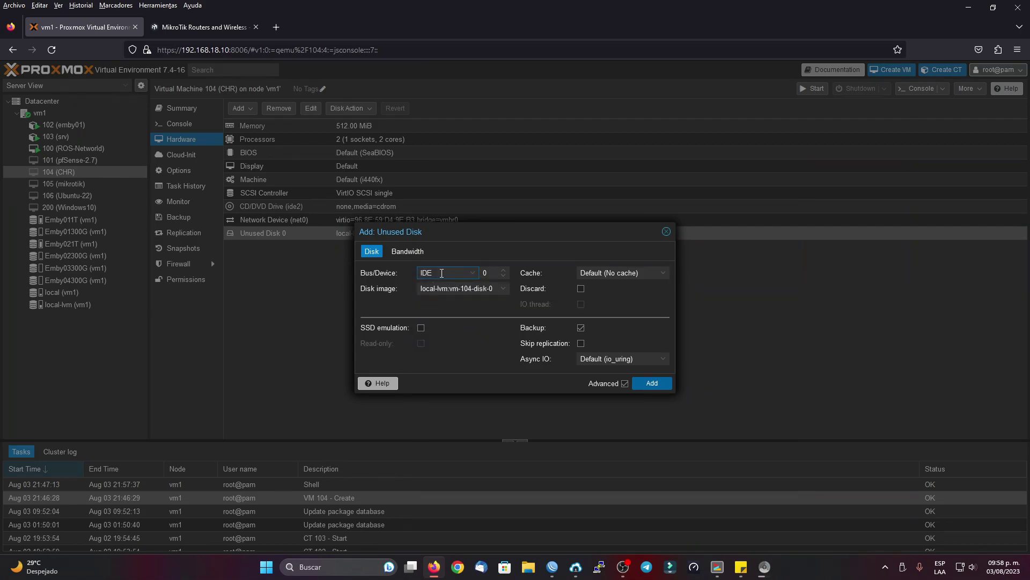
click(503, 288)
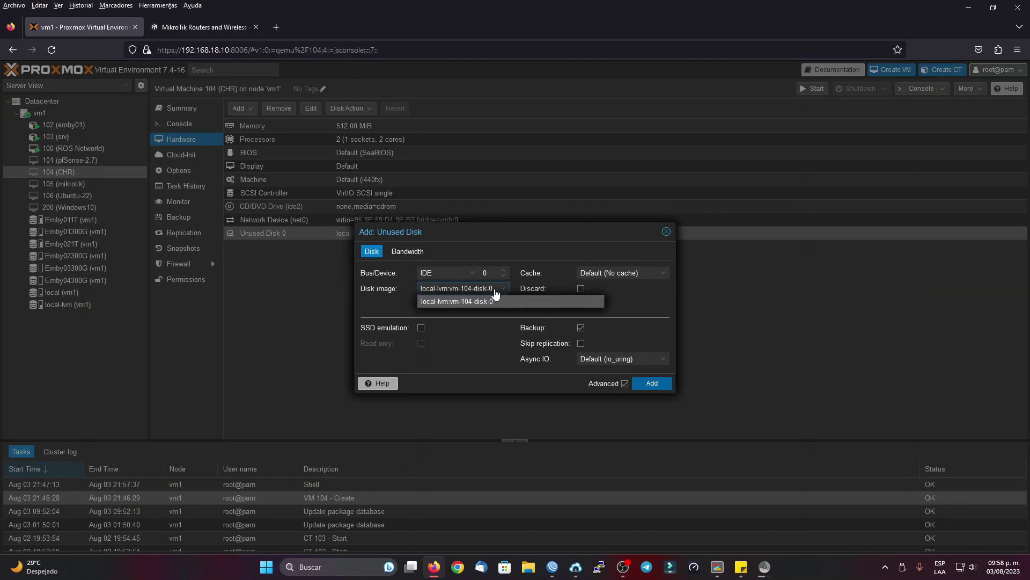
click(460, 301)
drag(428, 232, 478, 281)
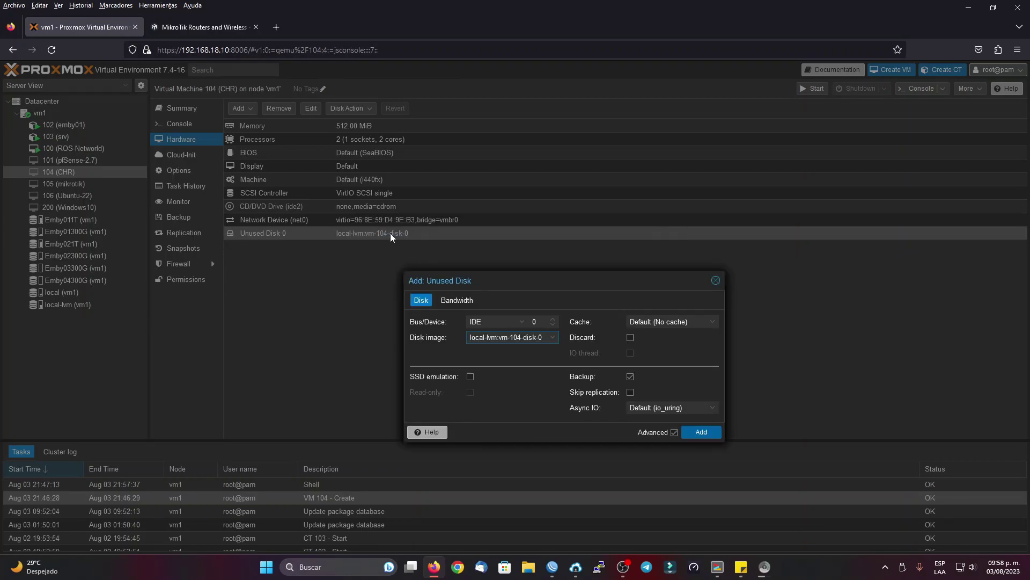
click(475, 321)
click(487, 305)
click(700, 433)
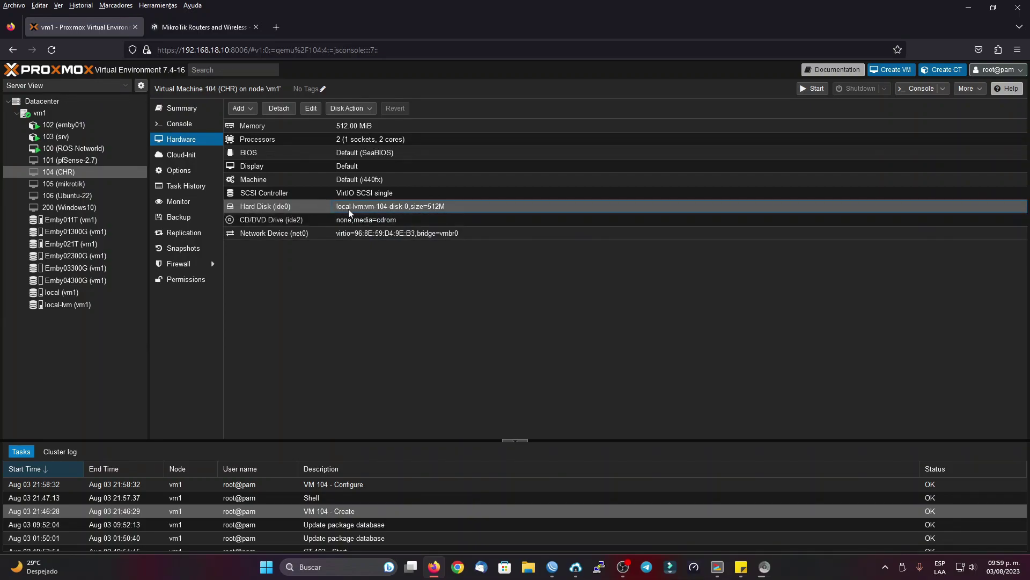
Remove the CD/DVD drive (ide2) from the hardware of VM 104
click(241, 219)
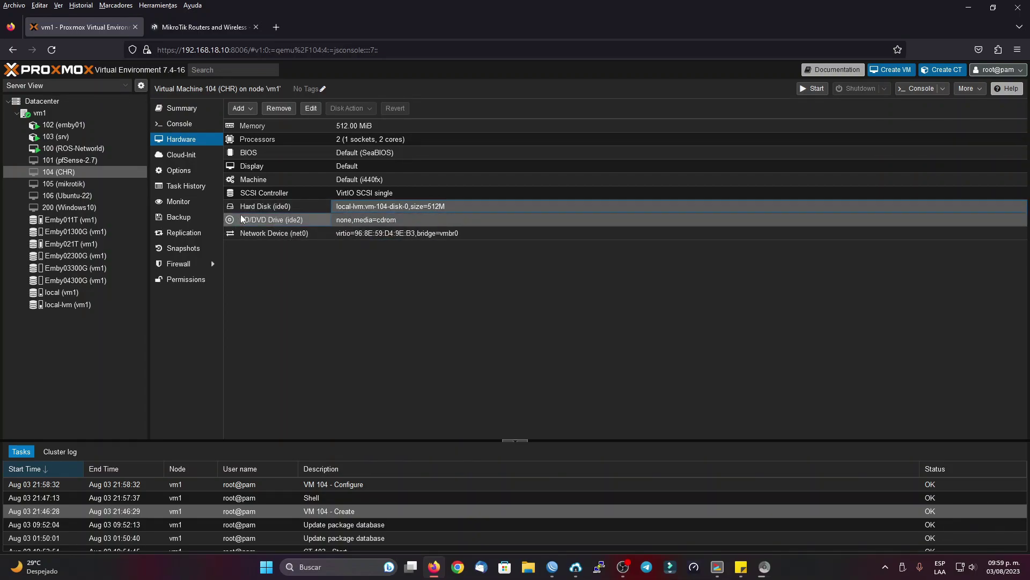
click(279, 109)
click(495, 330)
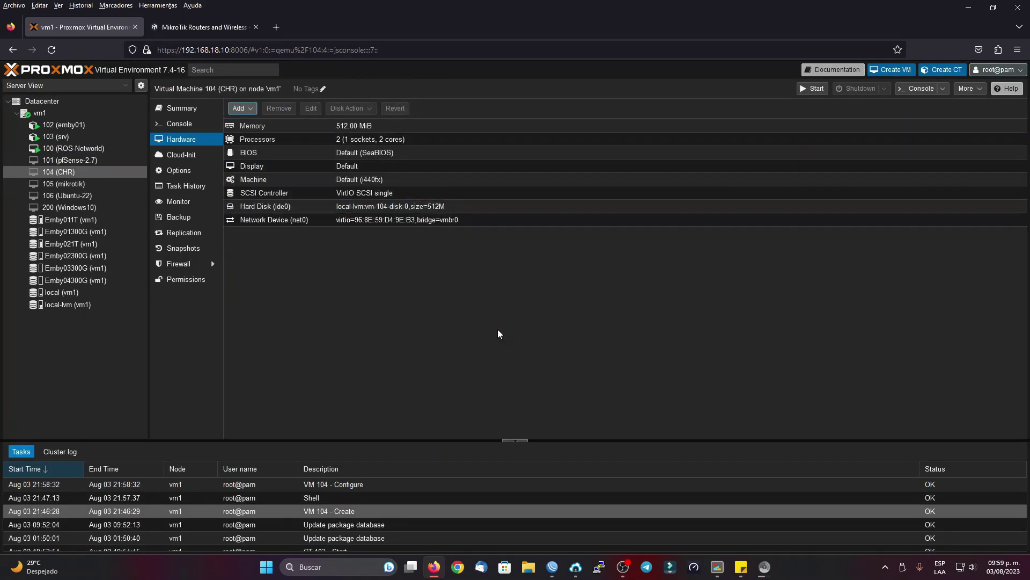
Add two more VirtIO network devices on bridge vmbr0 to the hardware of VM 104, with the firewall disabled
click(424, 221)
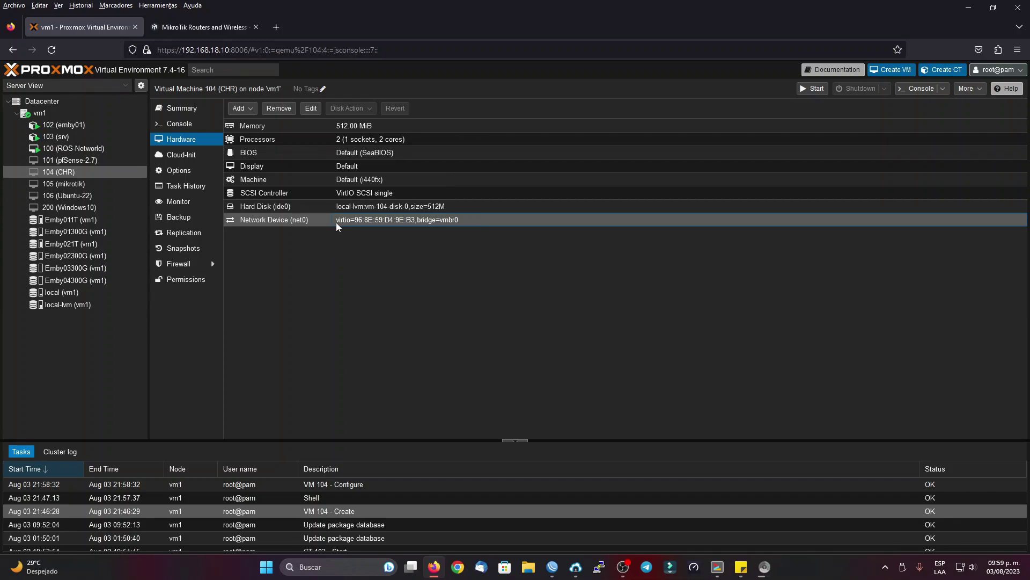
click(241, 109)
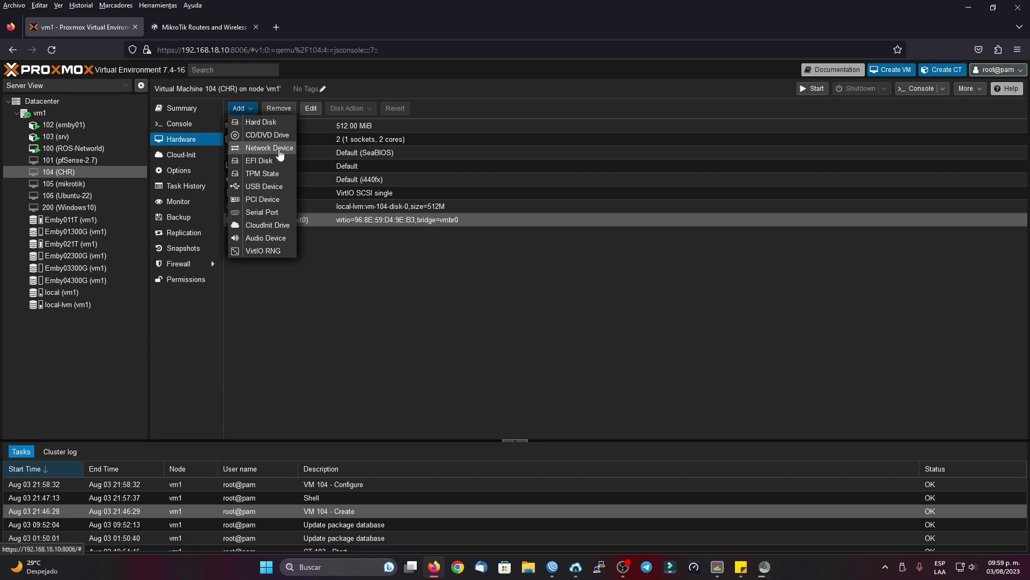
click(280, 155)
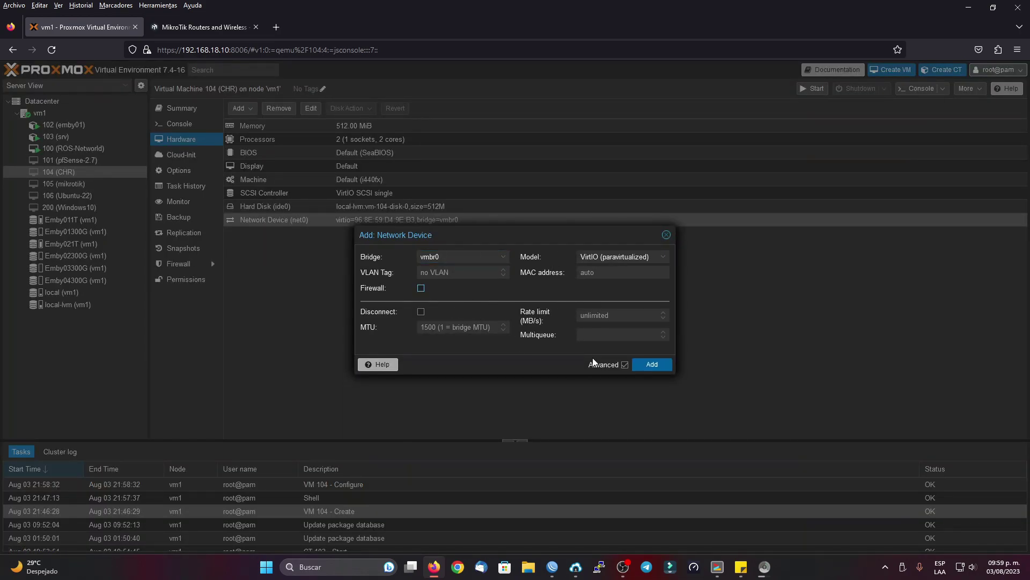
click(667, 367)
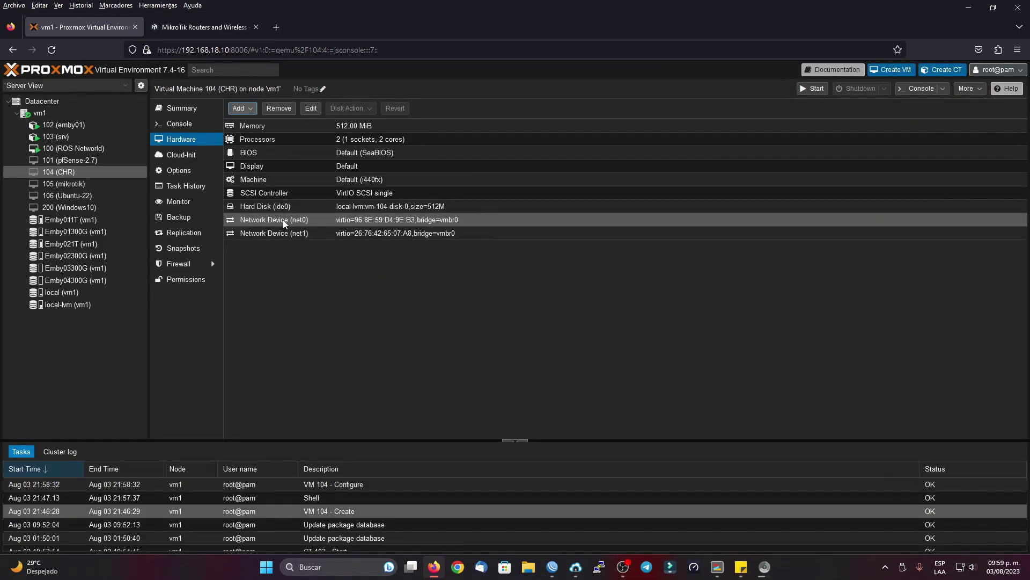
click(287, 234)
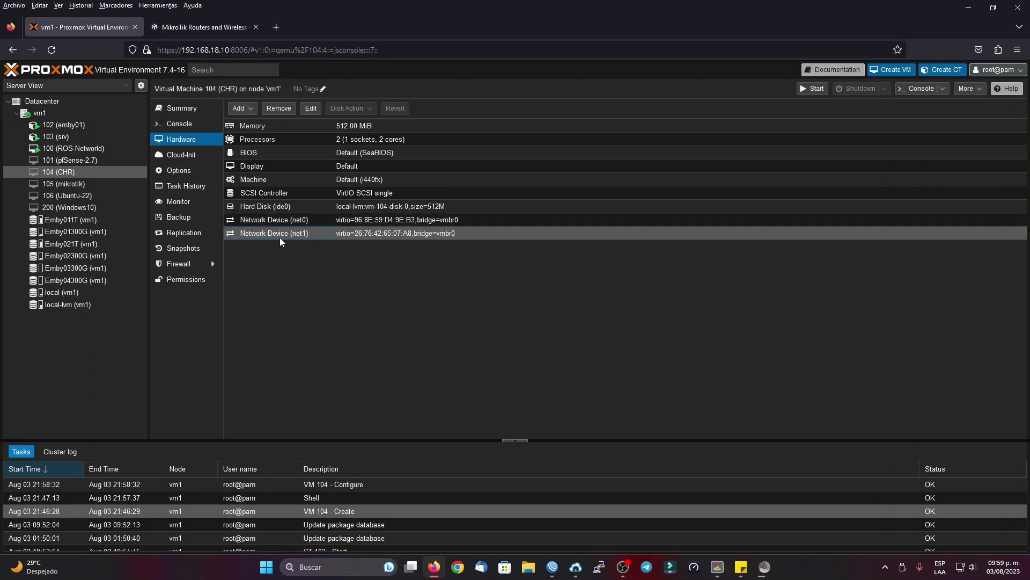
click(240, 108)
click(262, 154)
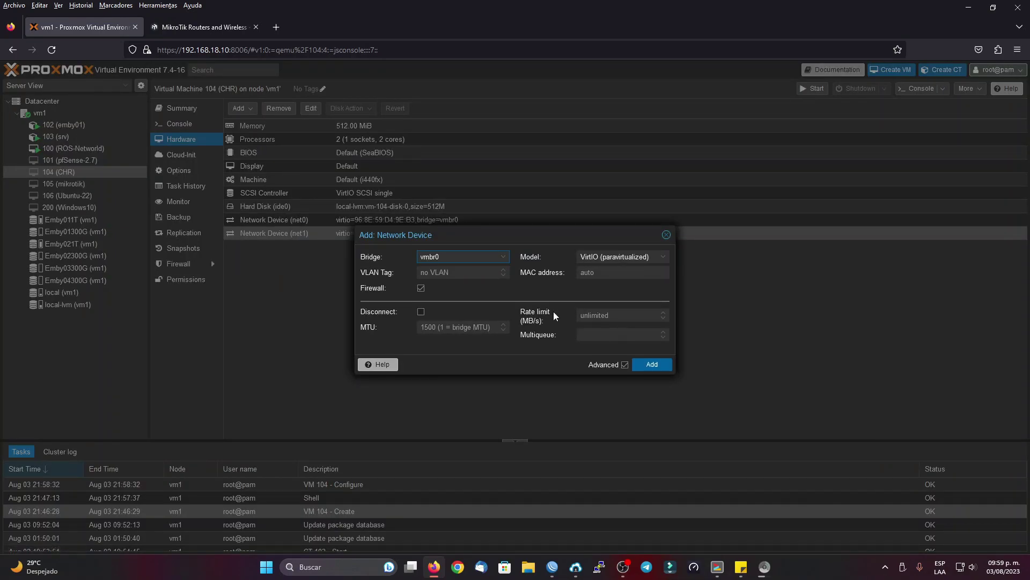
click(656, 366)
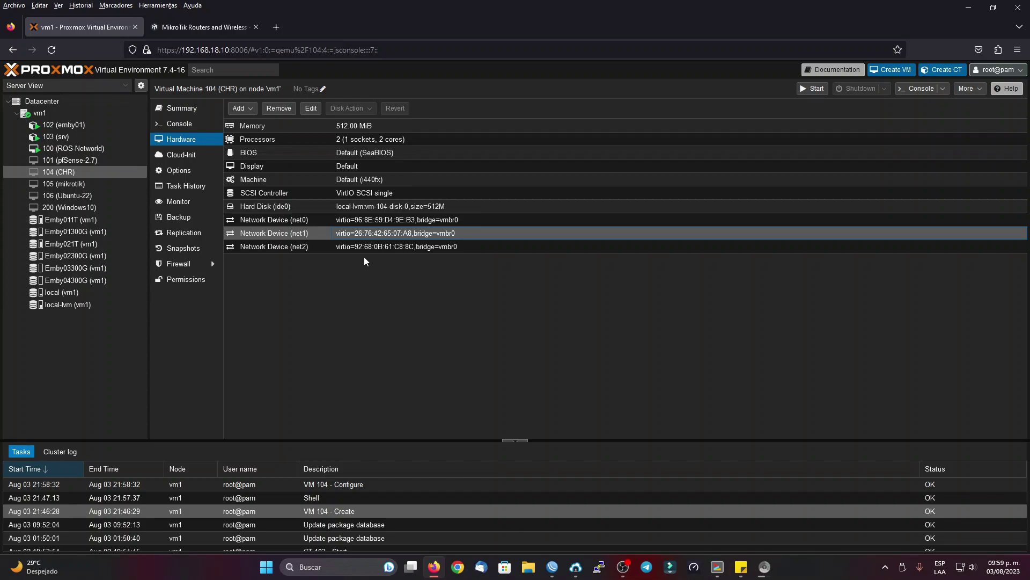
click(262, 220)
click(266, 235)
click(267, 248)
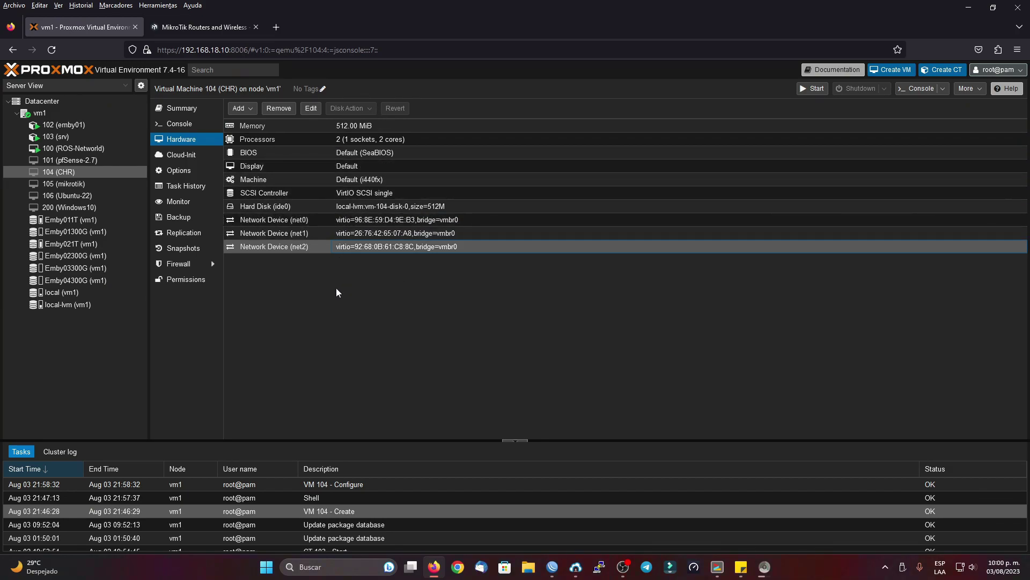
click(379, 125)
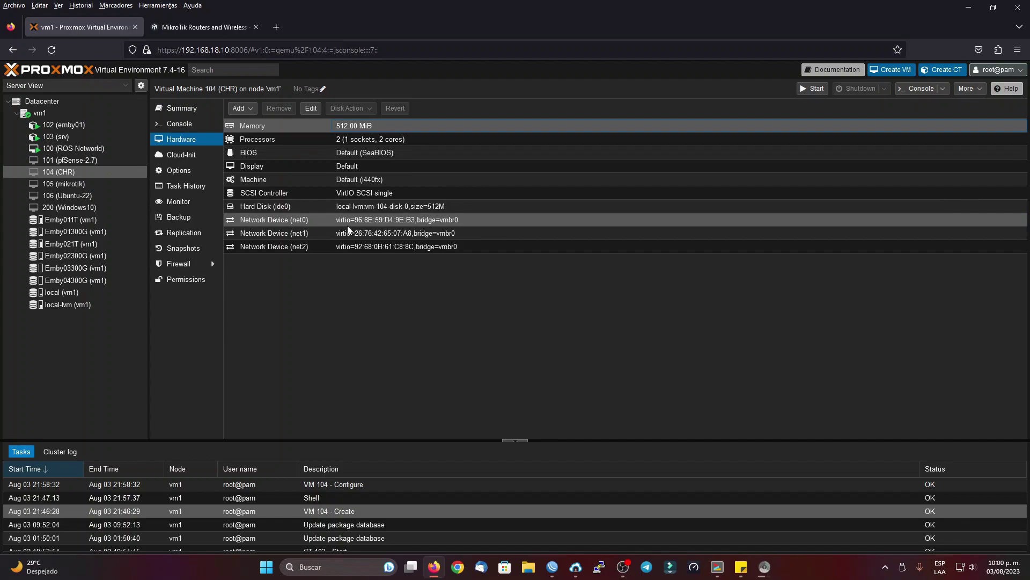
In the options of VM 104, make ide0 the first and only enabled boot device, disabling net0 in the boot order
click(183, 176)
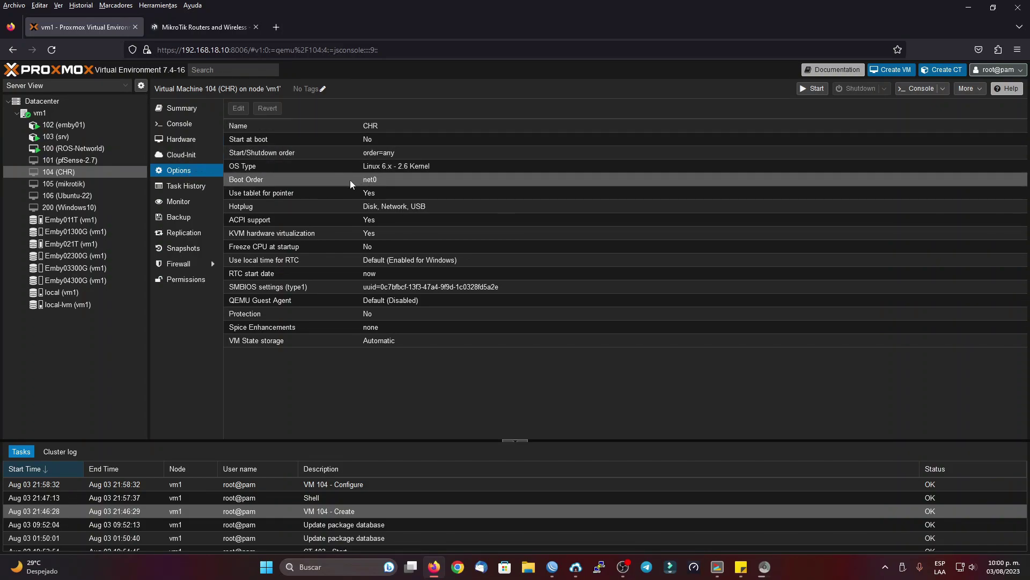
click(282, 179)
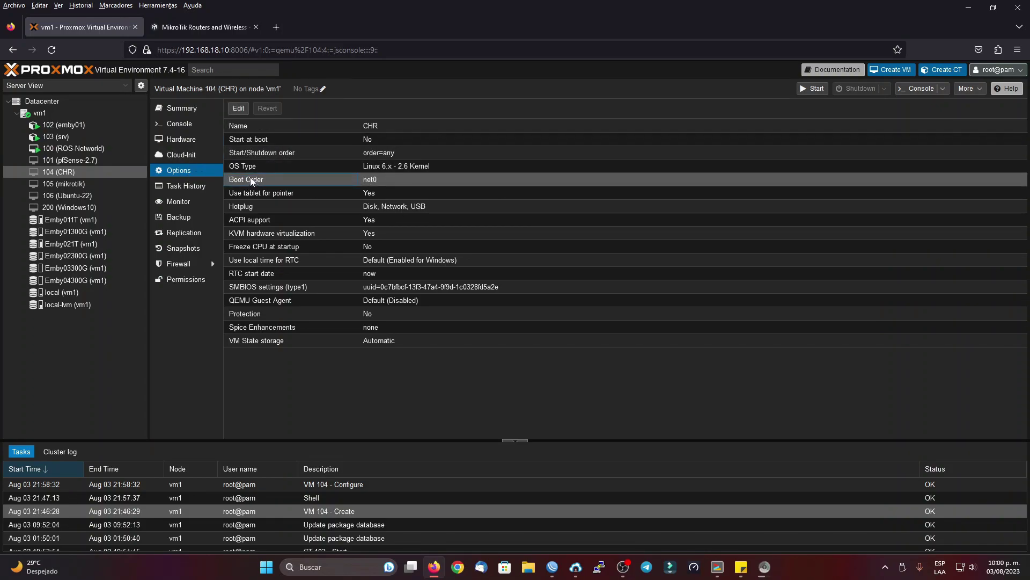
double_click(369, 179)
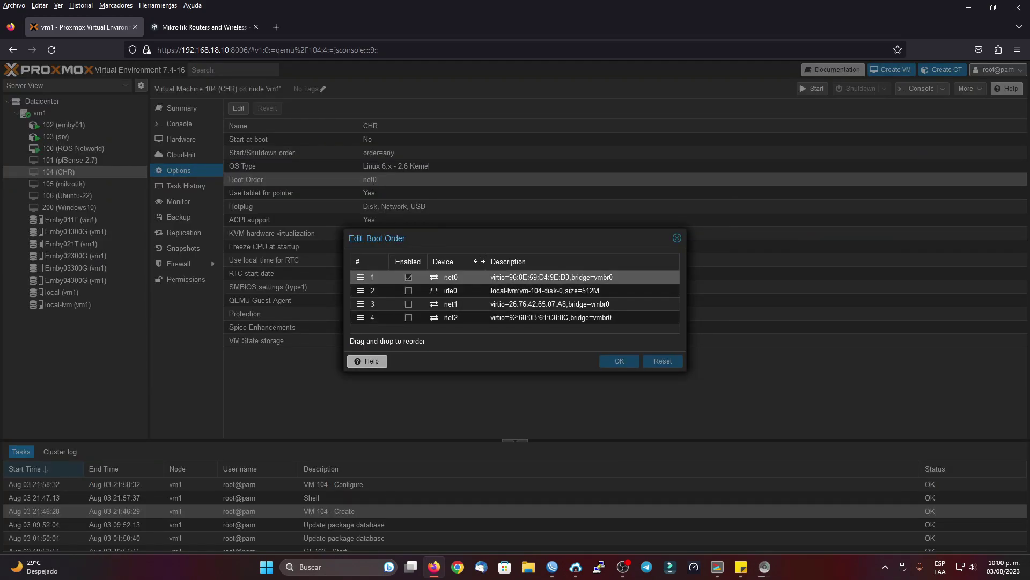
click(493, 294)
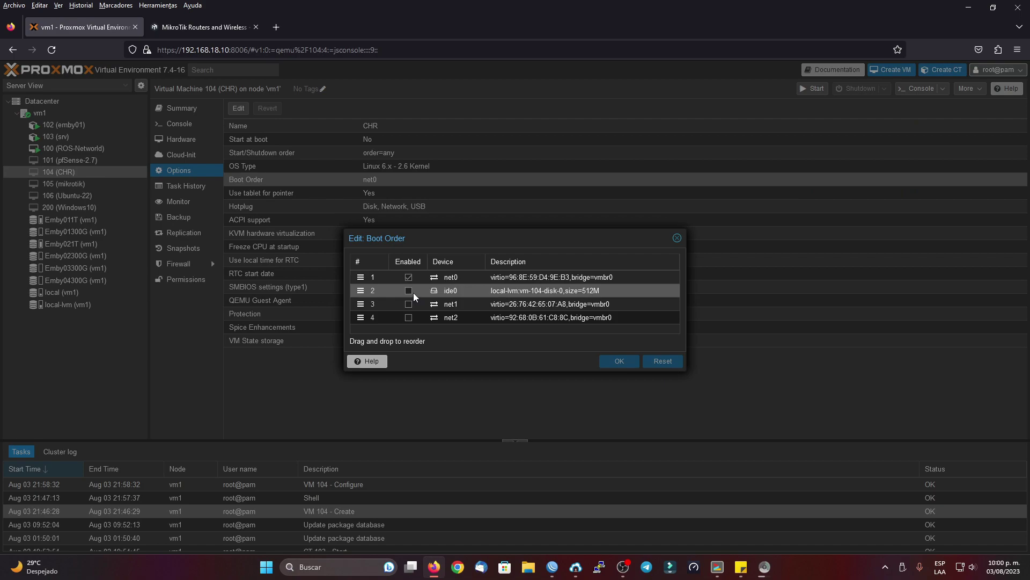
click(408, 277)
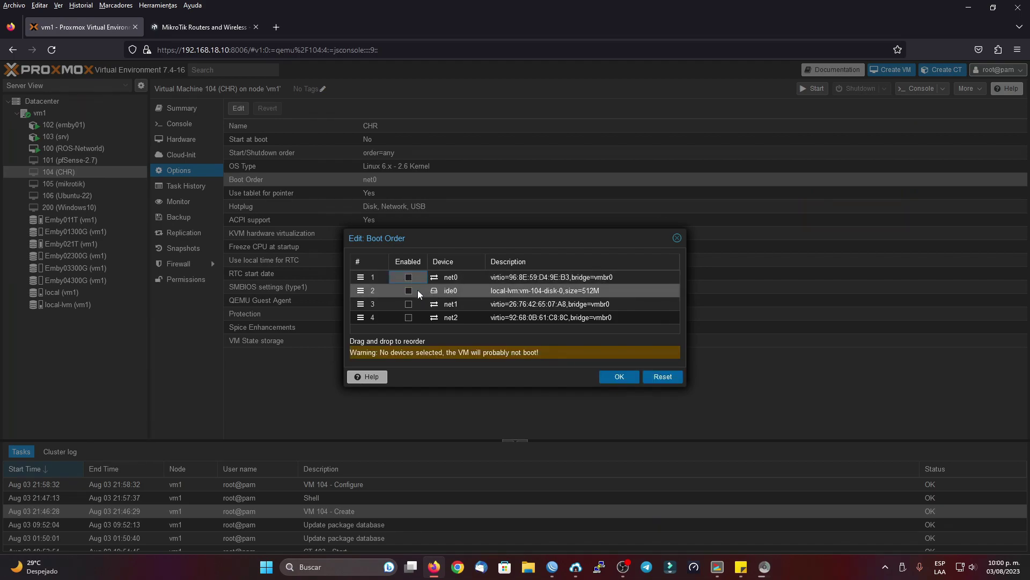
drag(361, 290, 483, 277)
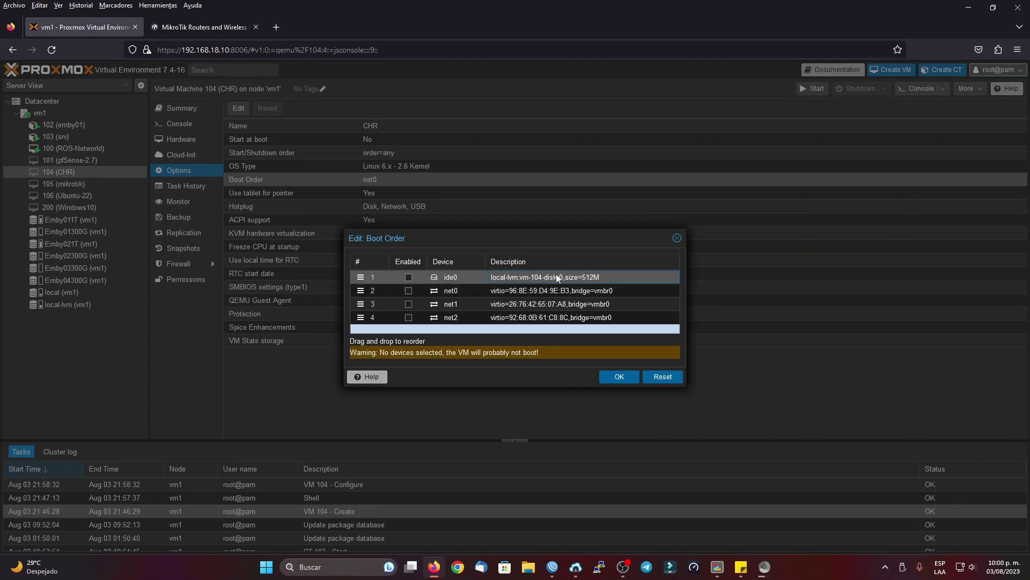
click(409, 277)
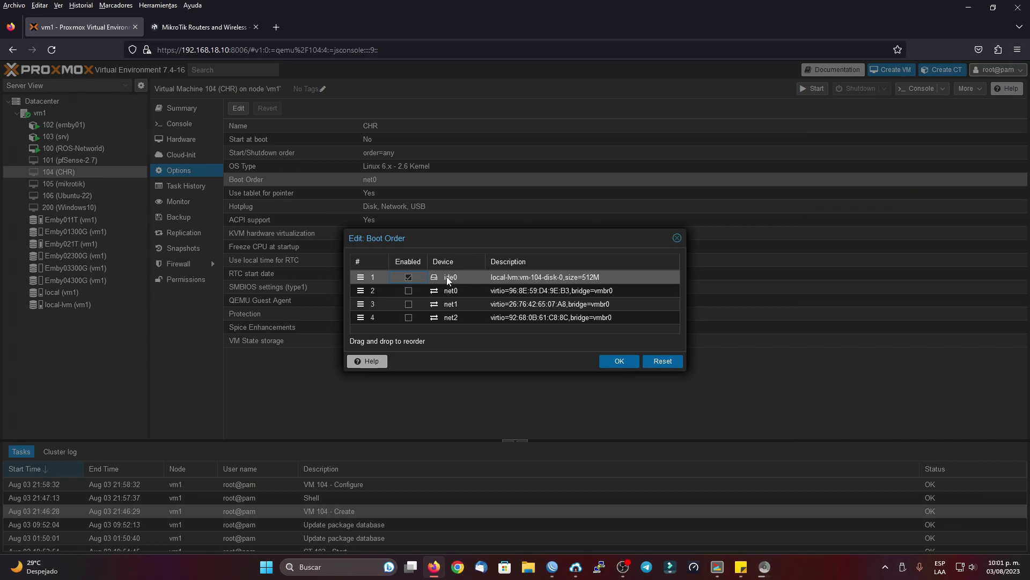
click(409, 277)
click(620, 362)
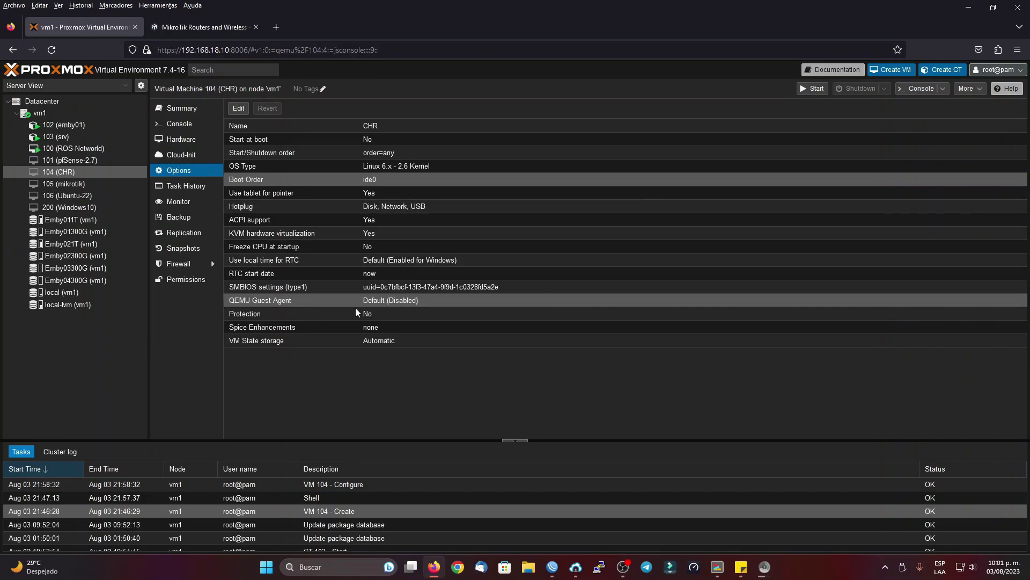
Start VM 104 from its console and log in to RouterOS as admin with a blank password
click(195, 124)
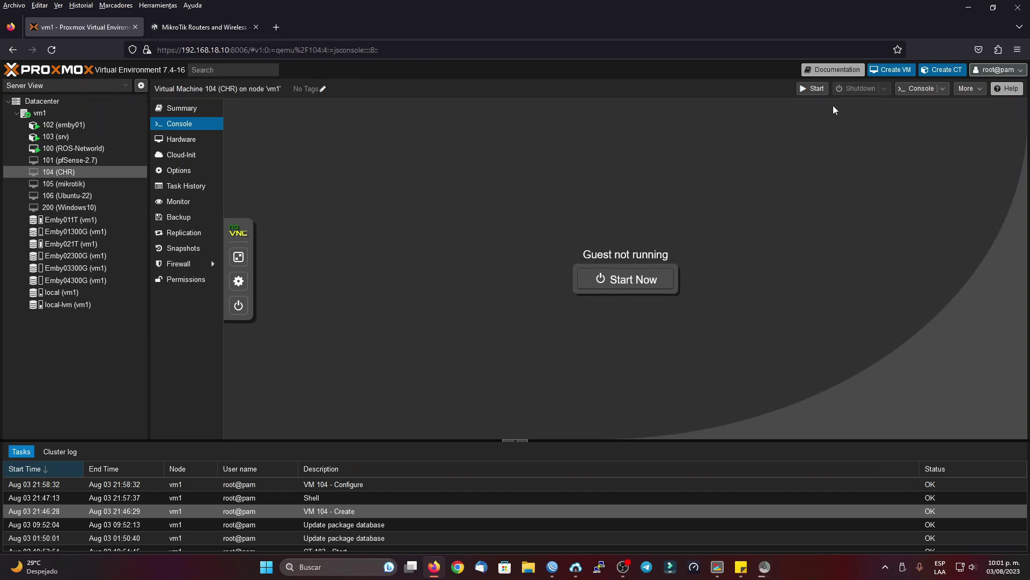
click(622, 279)
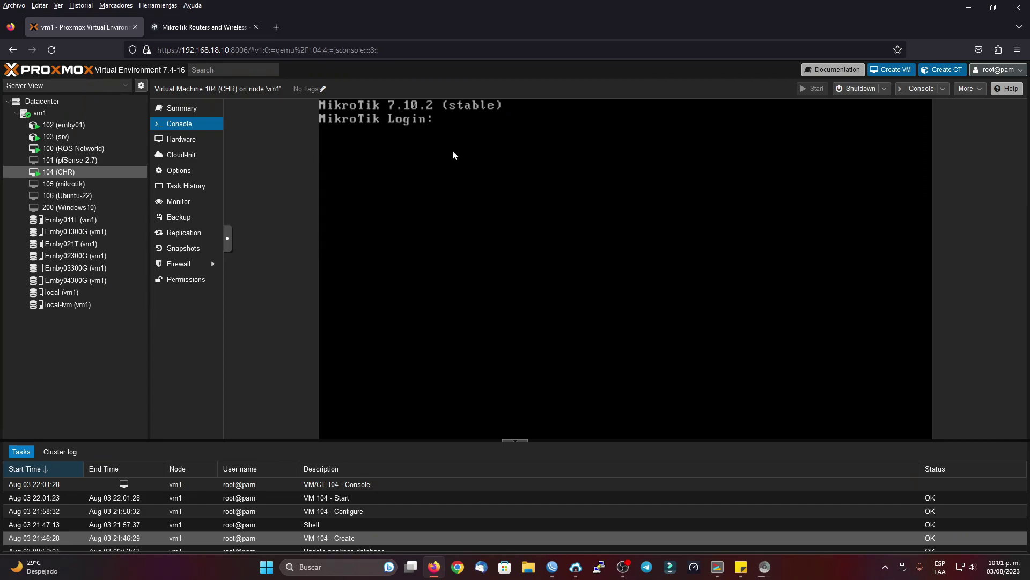
key(Return)
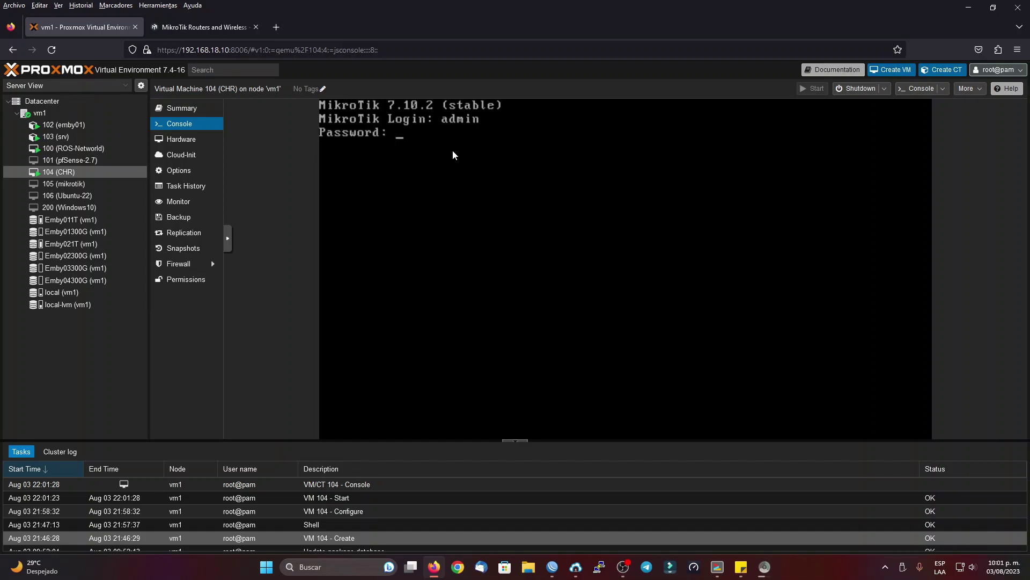
key(Return)
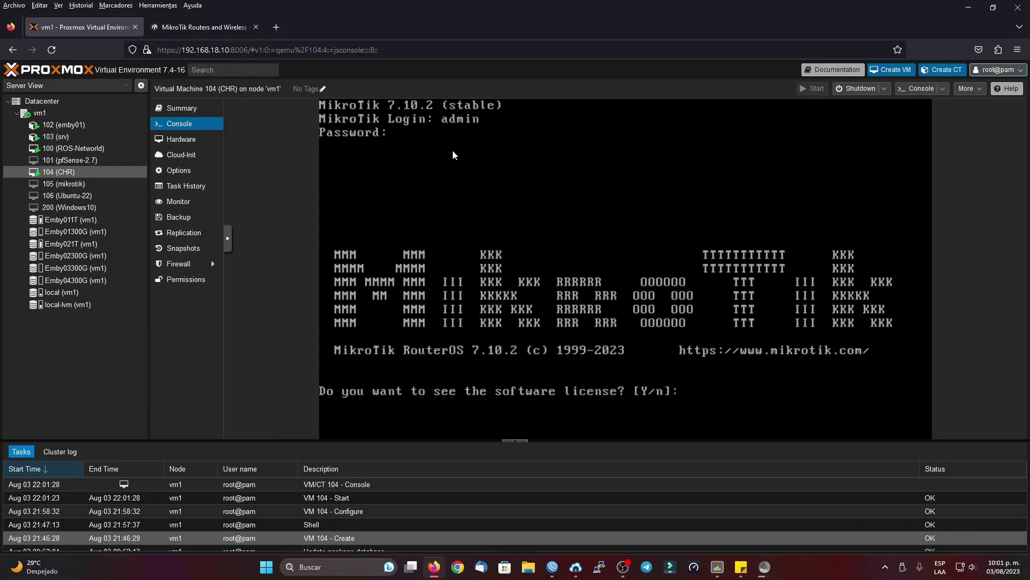
Open and leave the software licence agreement, and set a new admin password by entering and repeating it
key(Return)
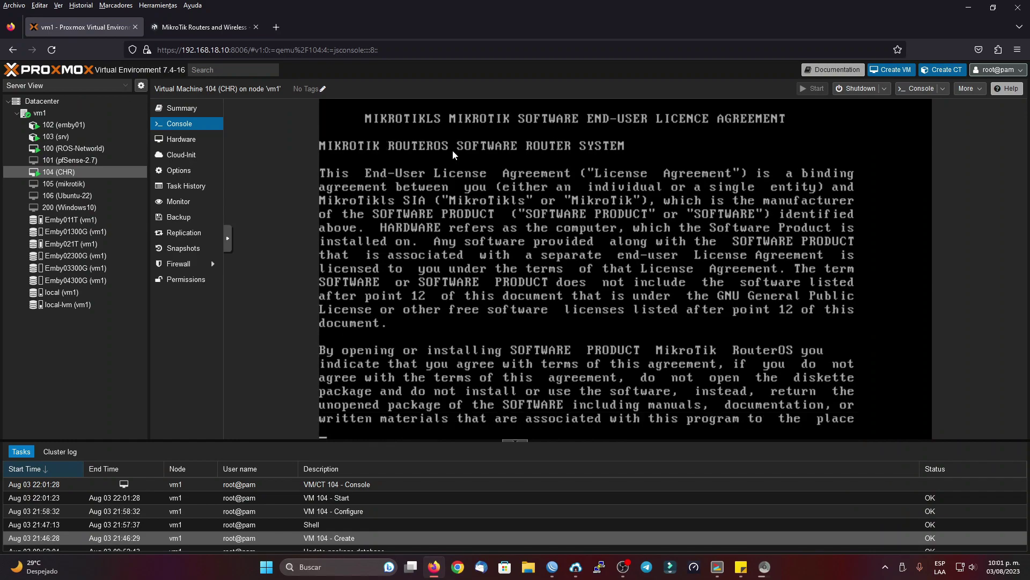
key(q)
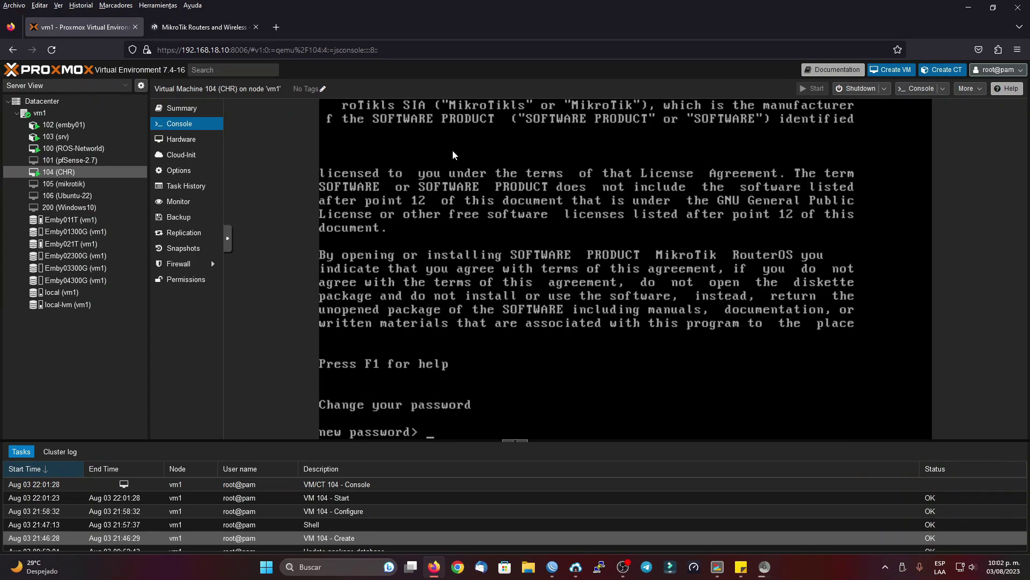
text(**************)
key(Return)
text(**************)
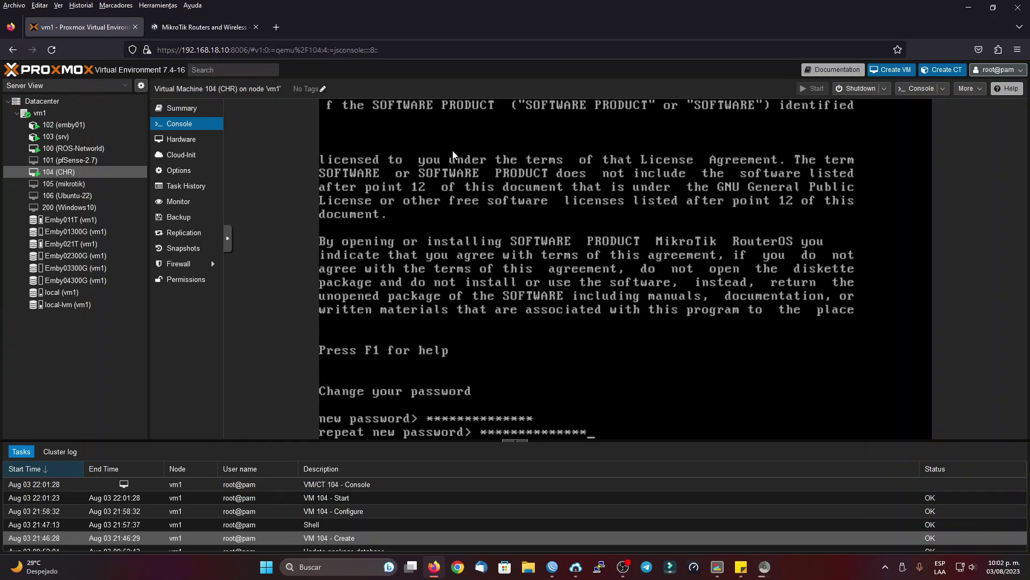
key(Return)
key(Return)
key(Return)
key(Return)
key(Return)
key(Return)
key(Return)
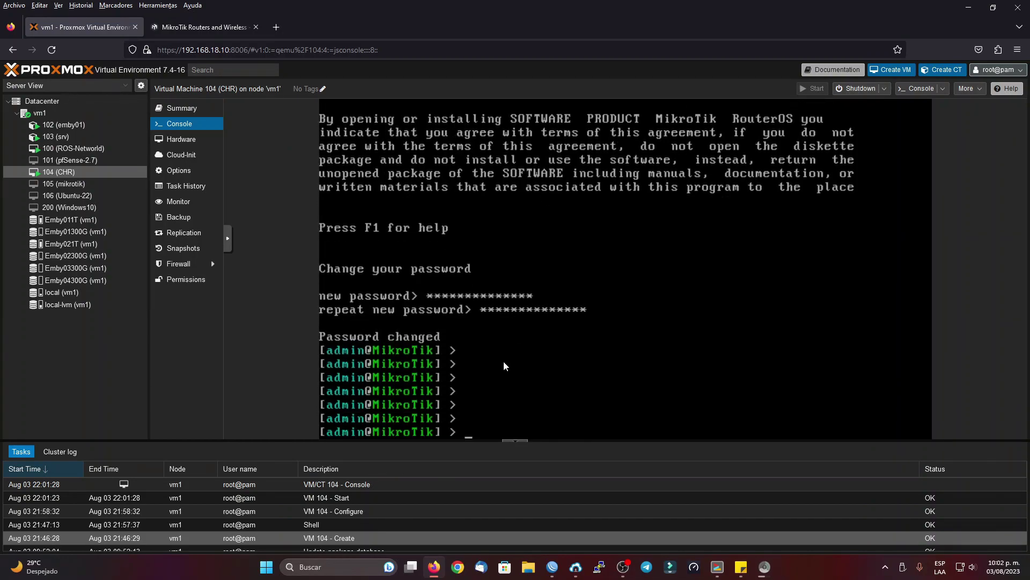
Open WinBox and connect to the CHR neighbor 26:76:42:65:07:A8 as admin, entering the account password
right_click(552, 566)
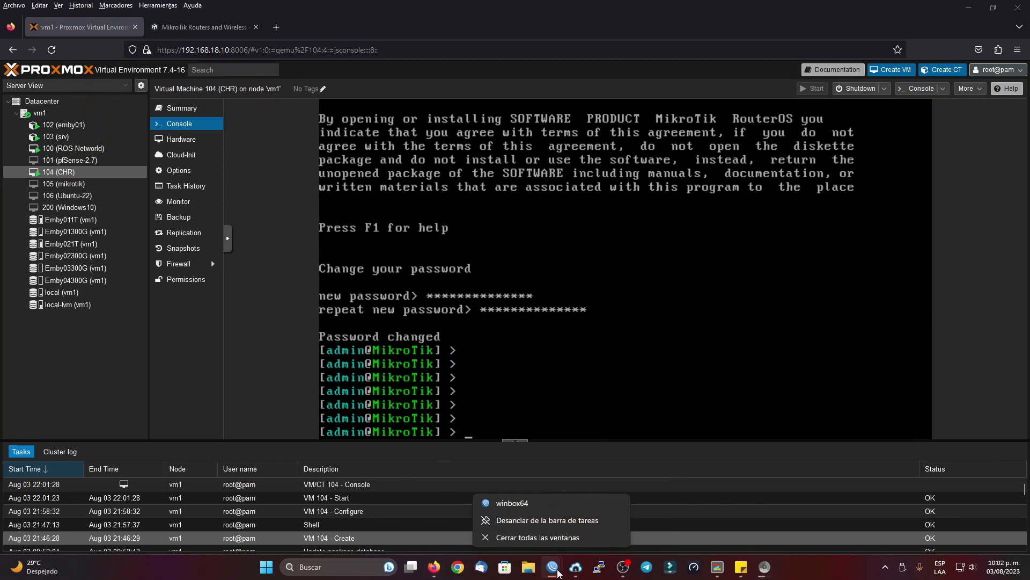
click(536, 504)
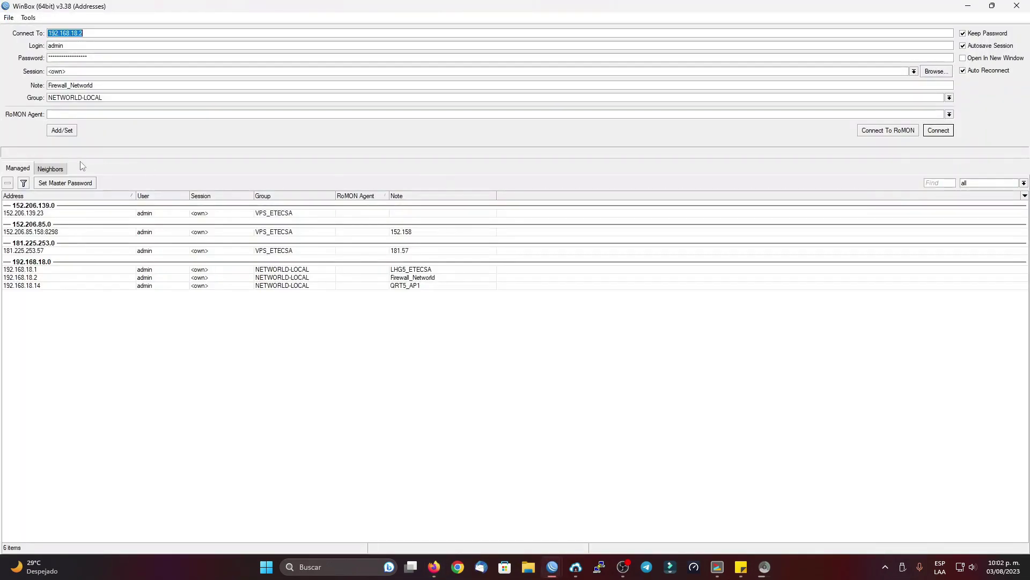
click(51, 168)
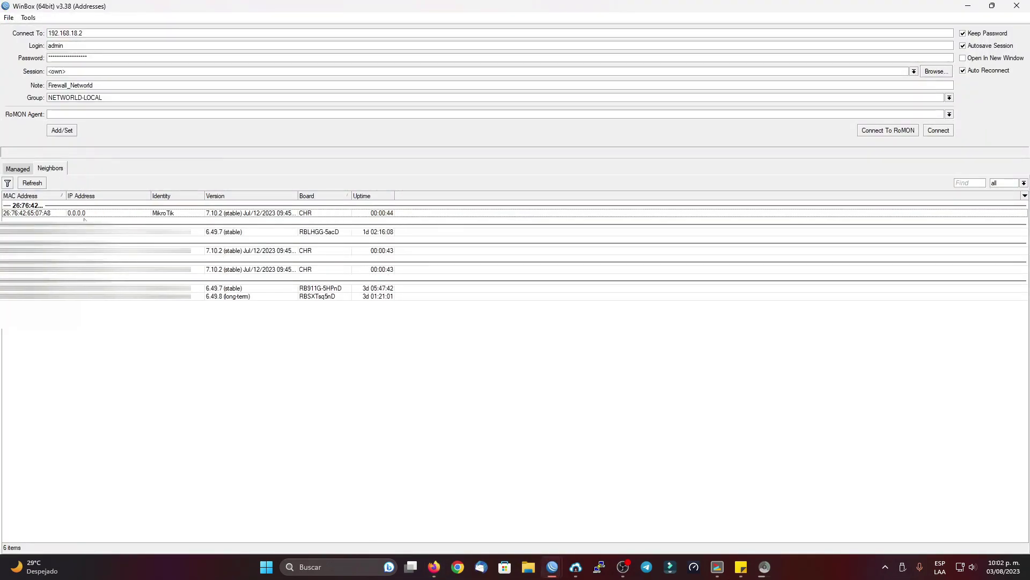
click(94, 213)
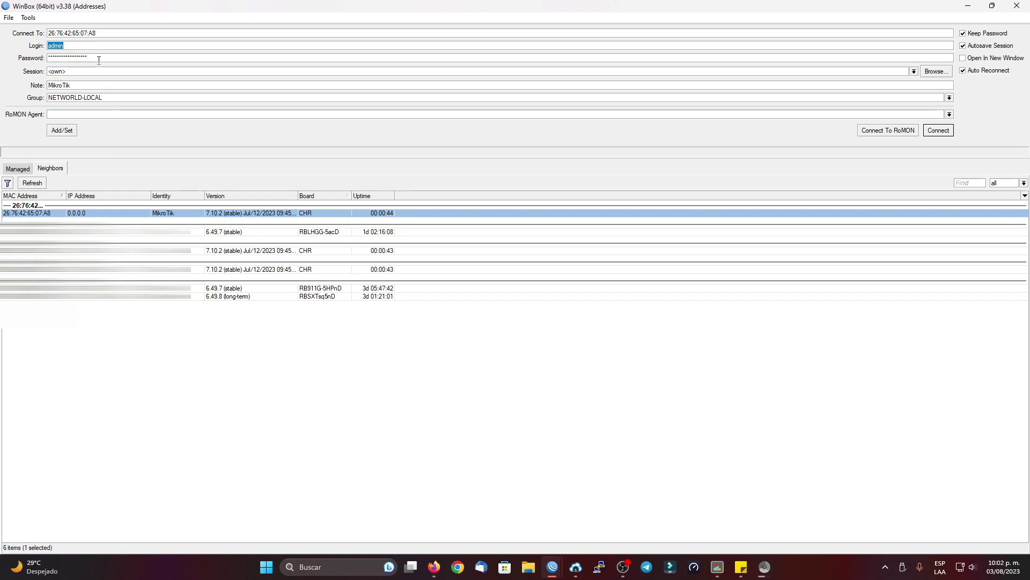
key(Tab)
key(BackSpace)
click(945, 133)
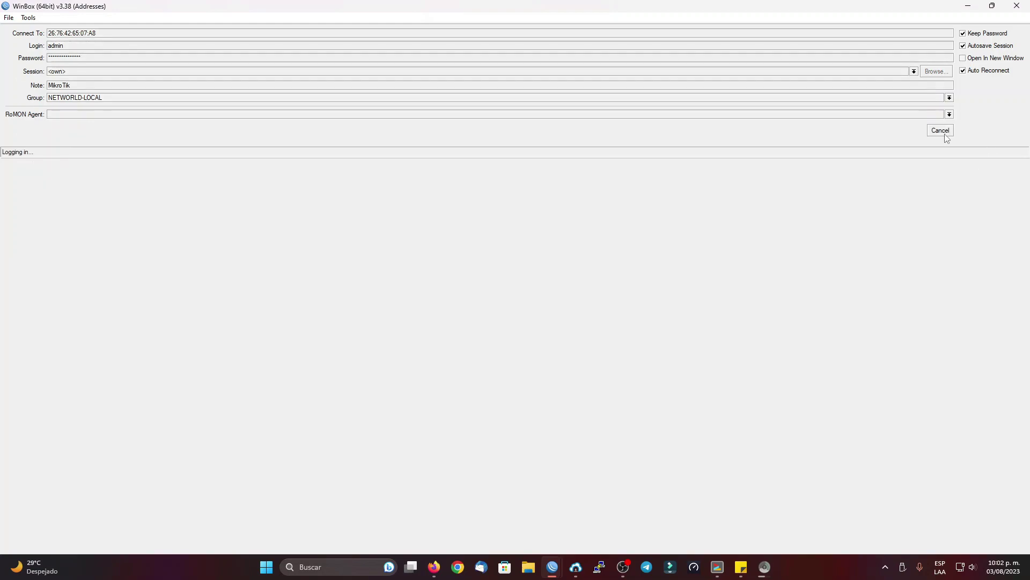
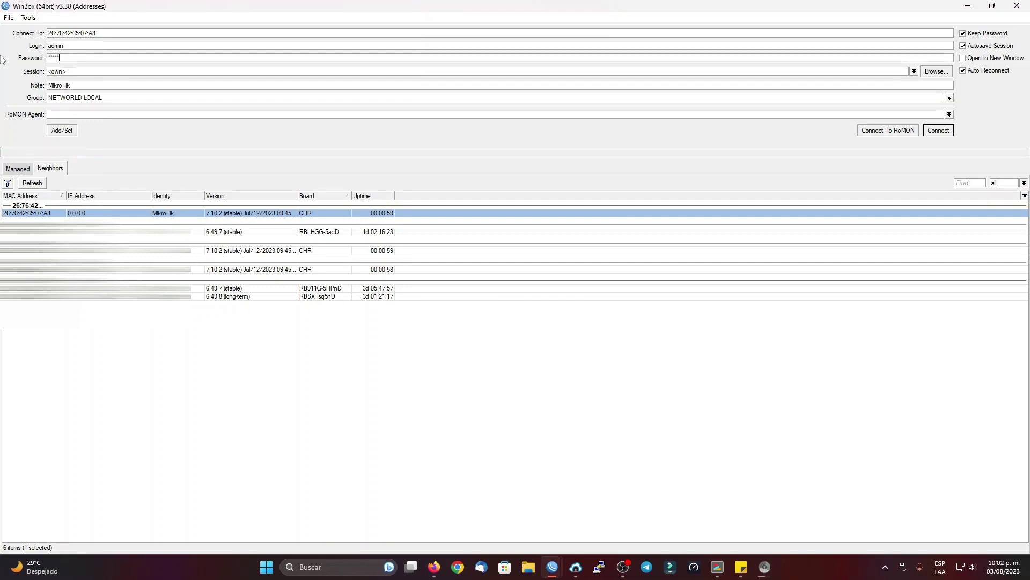
key(Return)
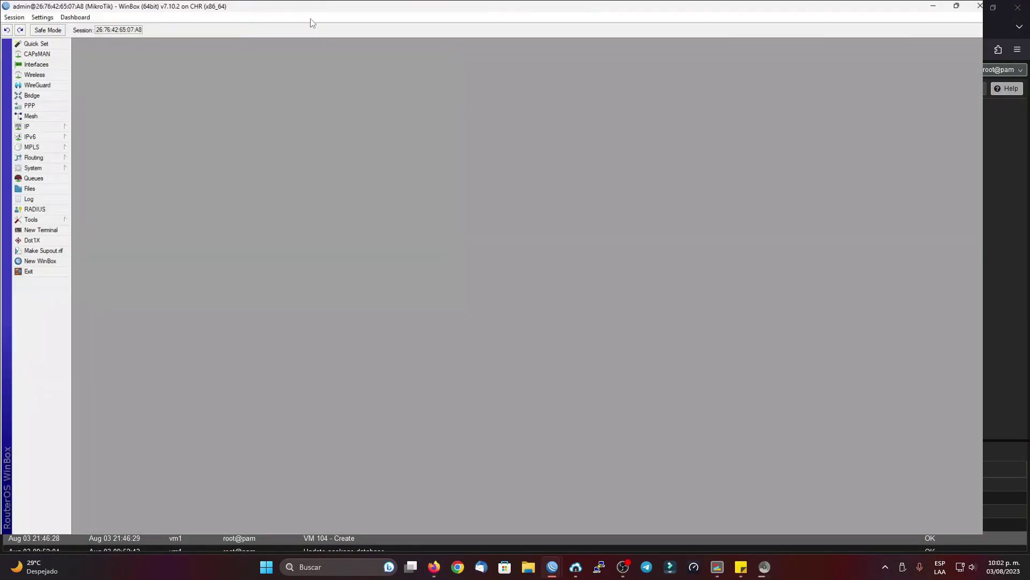
click(365, 8)
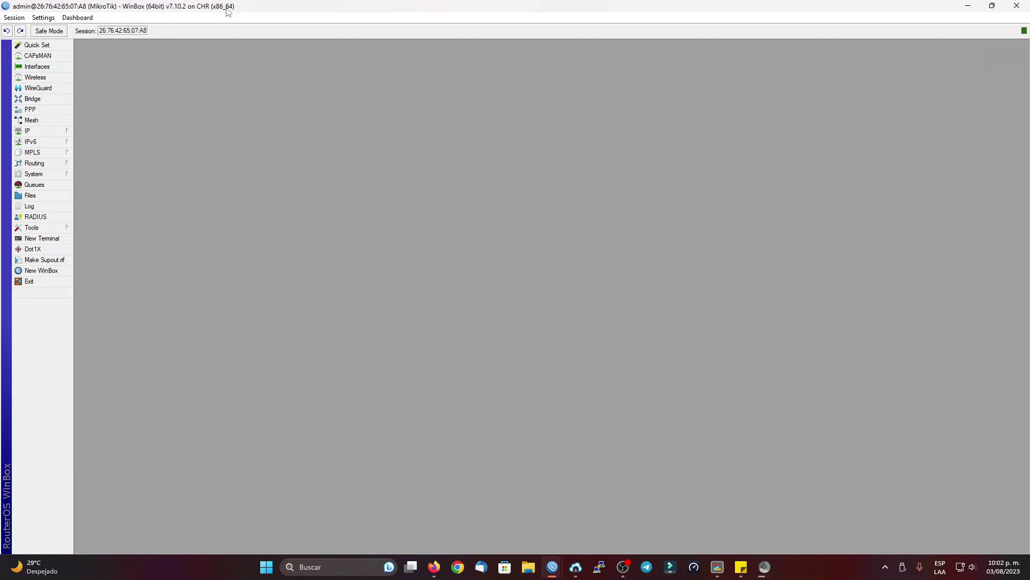
Open the router's system resources and examine its total memory, total HDD size, CPU count and board name
click(44, 176)
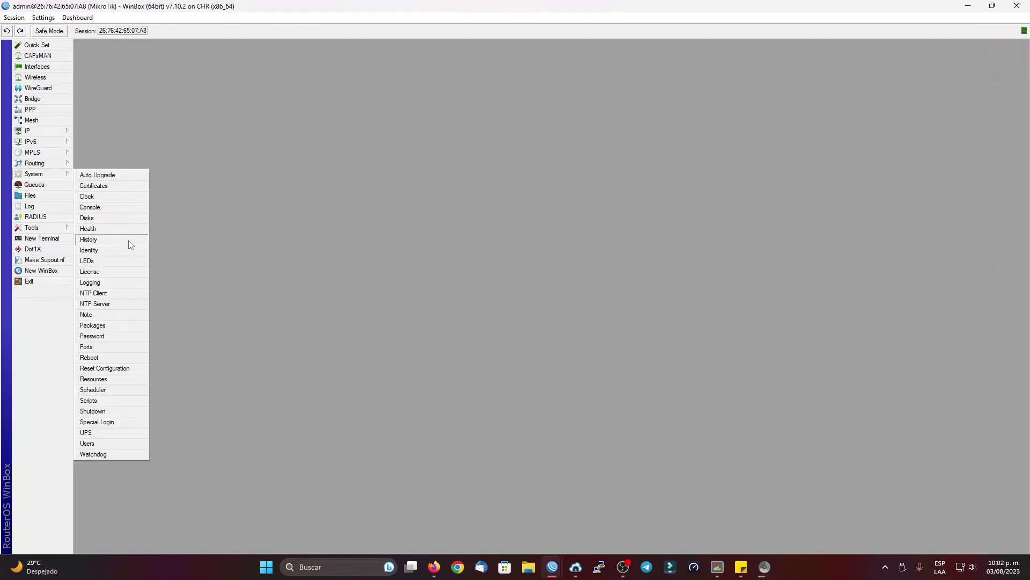
click(94, 379)
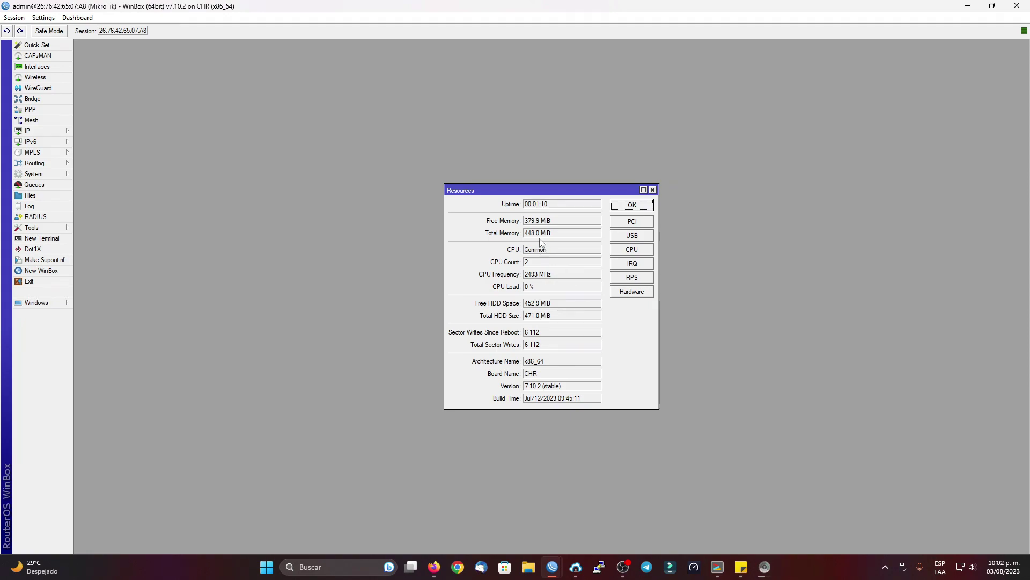
drag(525, 234, 565, 238)
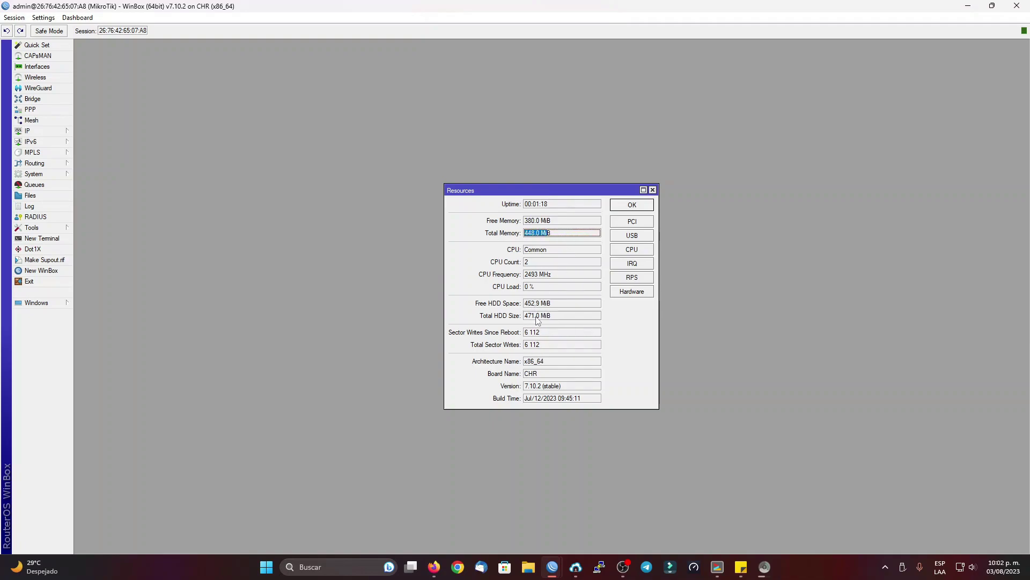
mouse_move(536, 317)
mouse_down()
mouse_move(522, 319)
mouse_move(542, 316)
mouse_up()
double_click(533, 263)
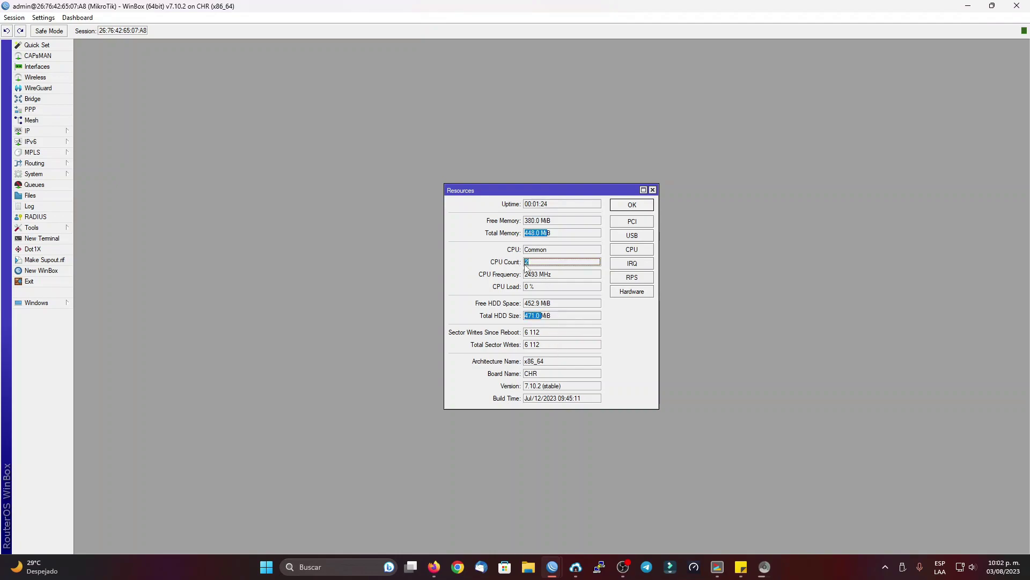
double_click(543, 373)
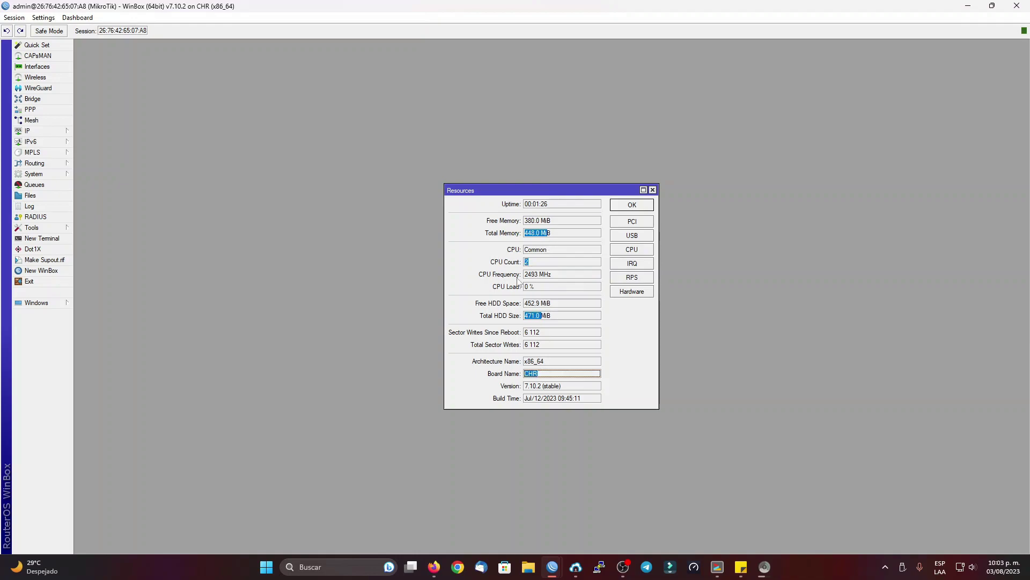